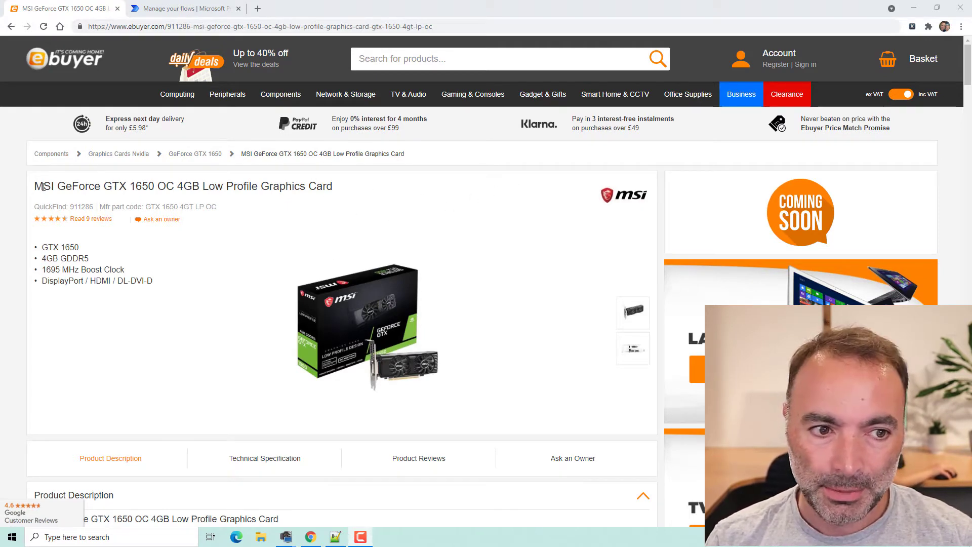
Browse the CD/DVD drives category in a new tab, view the LG Ultra-Slim DVD drive, then close it
drag(43, 186, 141, 187)
click(269, 191)
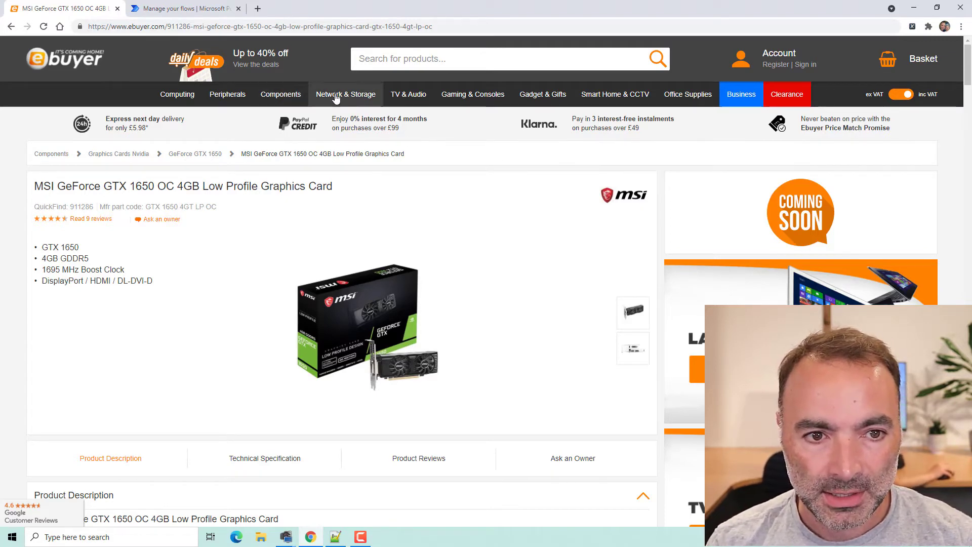
mouse_move(347, 96)
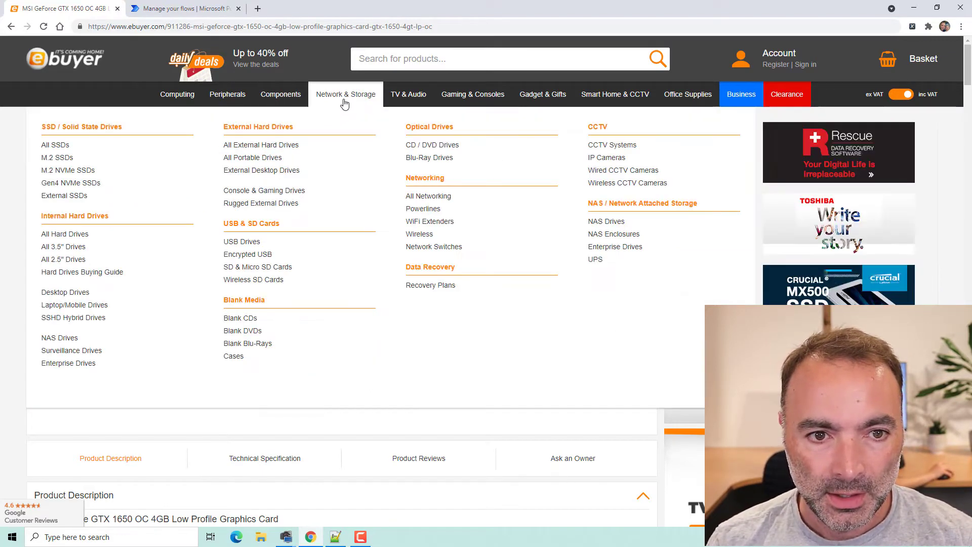
right_click(434, 145)
click(453, 151)
click(182, 8)
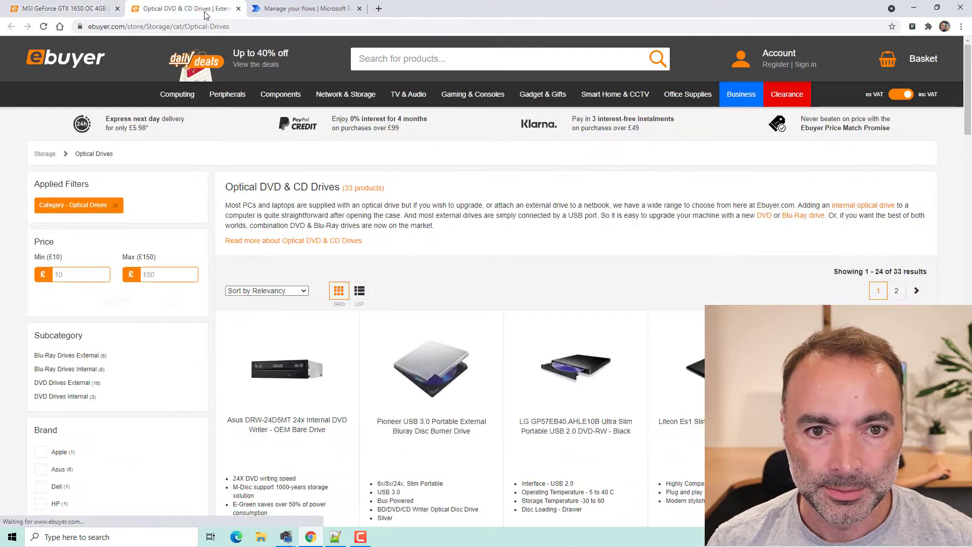
click(286, 374)
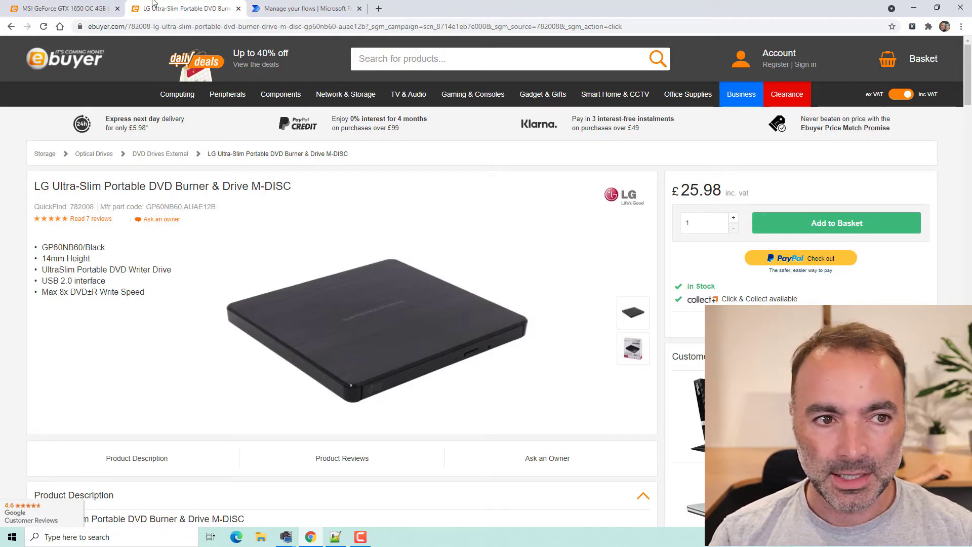
click(239, 9)
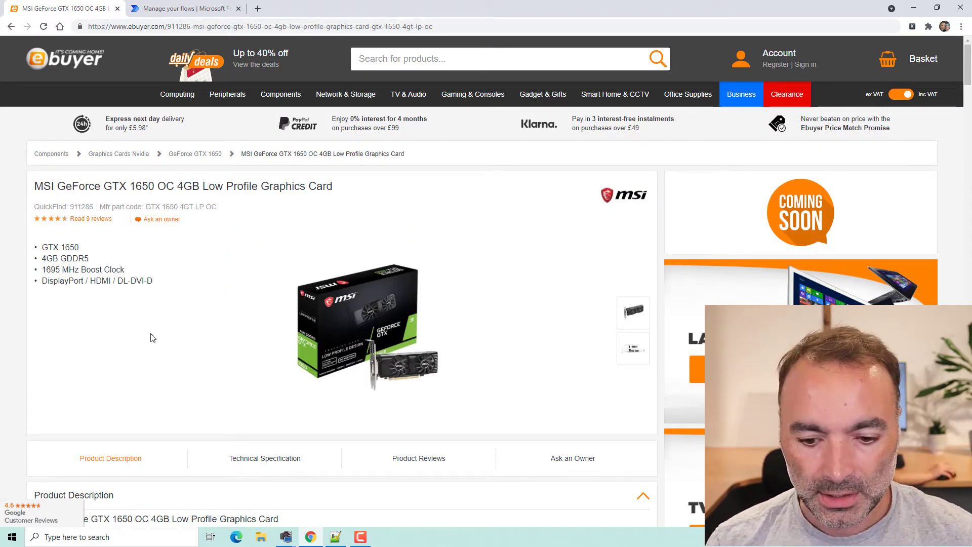
Inspect the Coming Soon block in DevTools and select the product page URL for copying
key(F12)
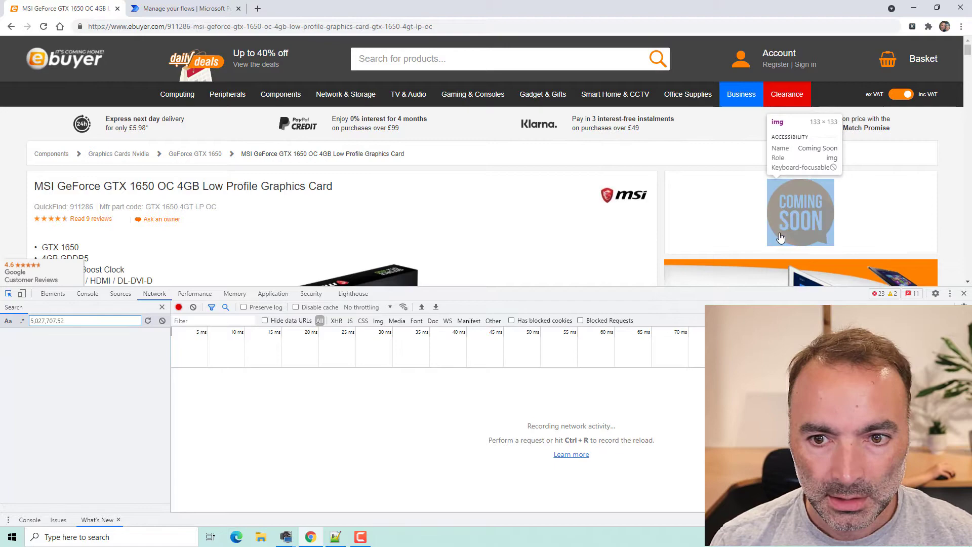
click(743, 227)
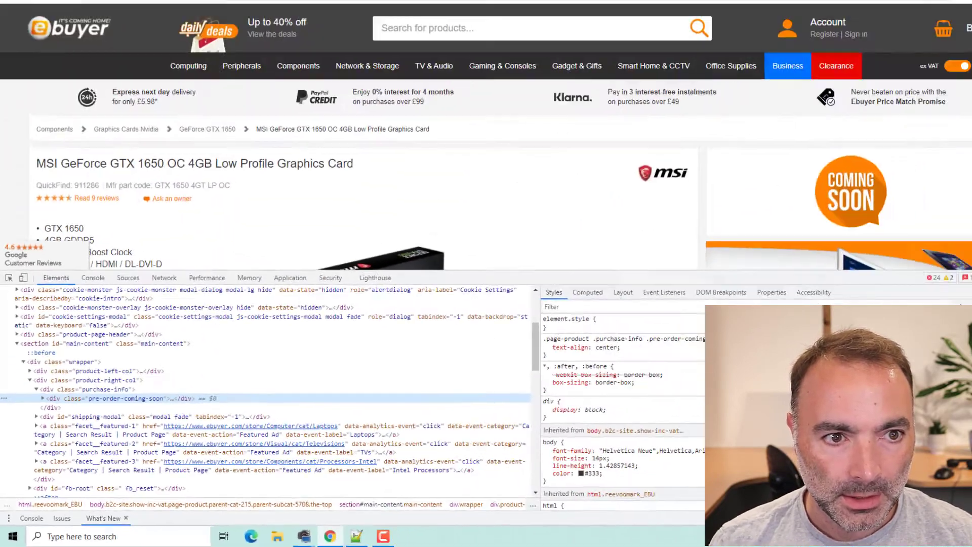
click(183, 25)
right_click(183, 24)
Copy the product URL and create scheduled flow 'Check for MSI Card' repeating every 30 minutes
click(218, 76)
click(182, 11)
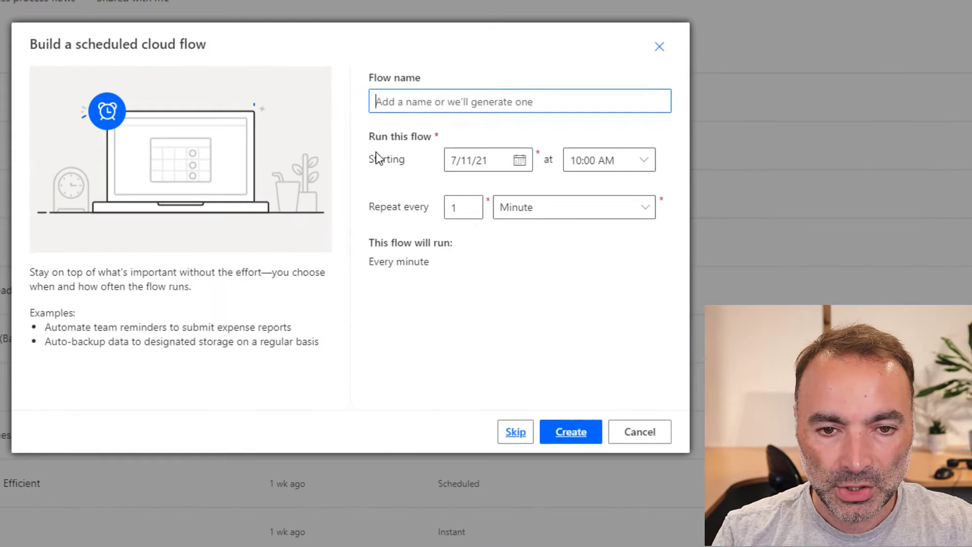
text(Check for MSI Card)
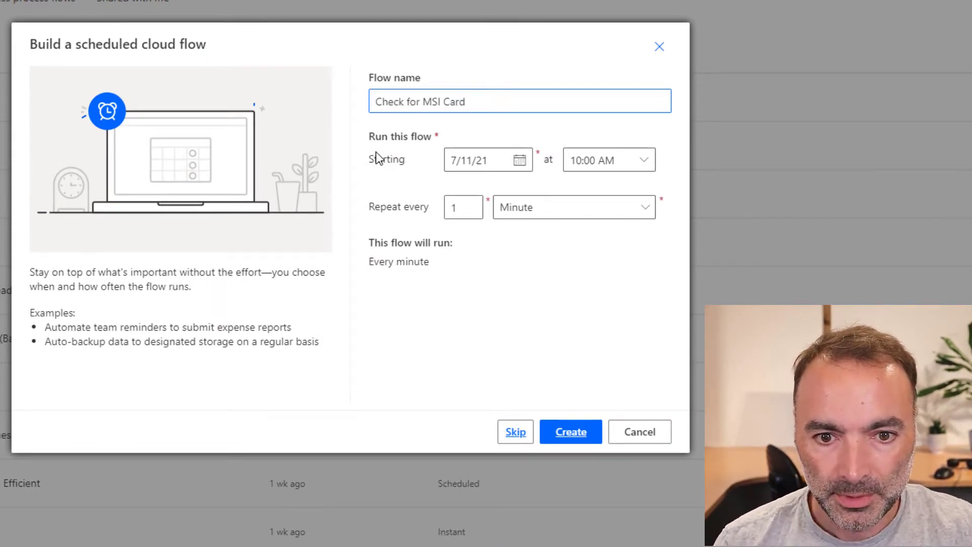
double_click(466, 208)
text(30)
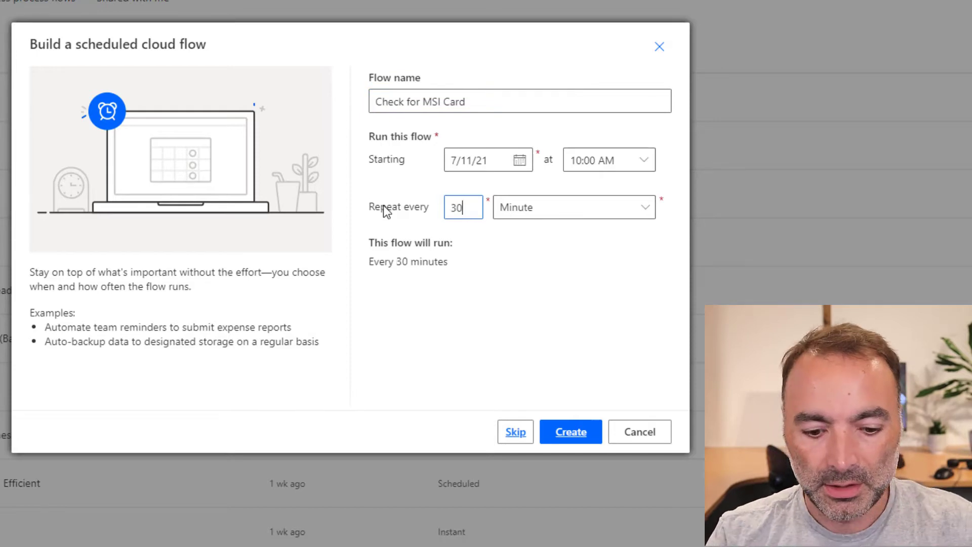
click(583, 441)
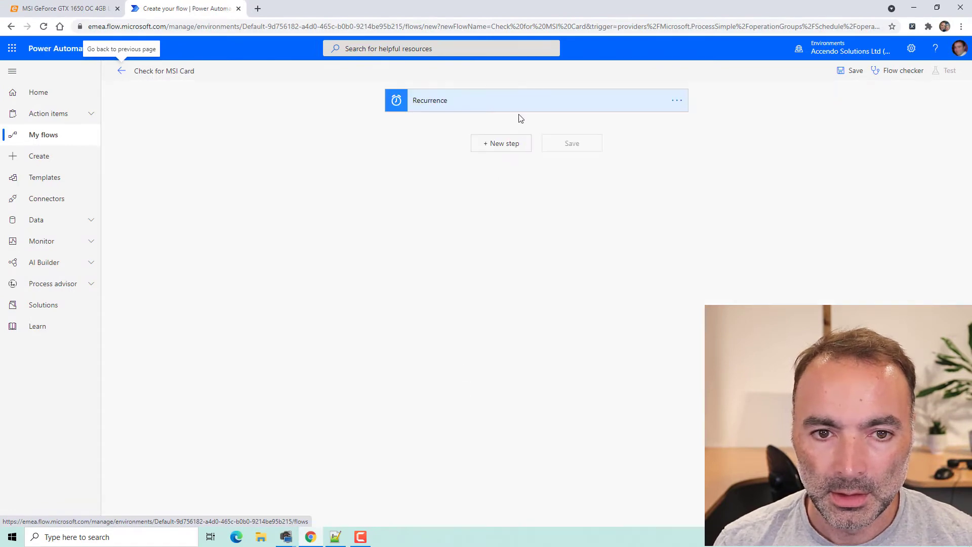
Add an HTTP action using GET with the pasted ebuyer MSI GTX 1650 product URL as URI
click(511, 143)
text(h)
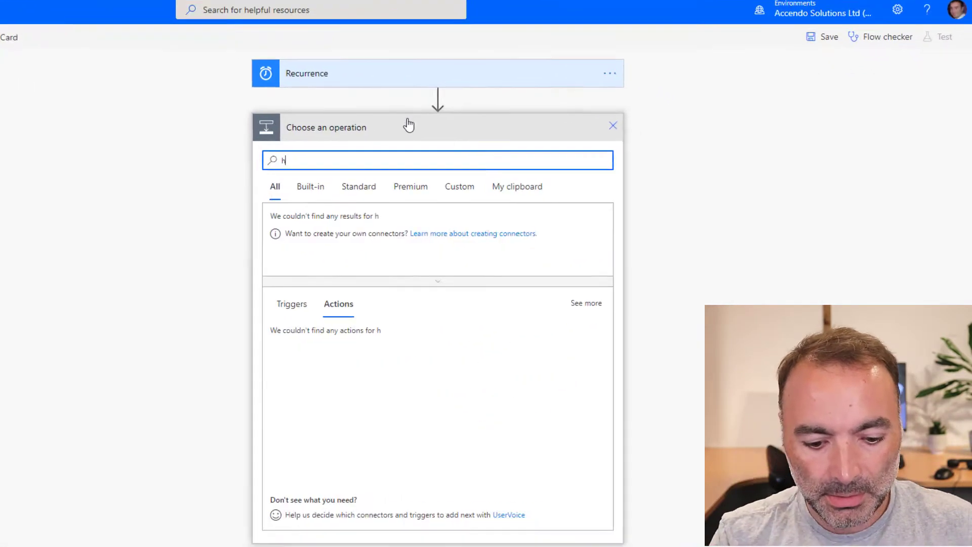
text(ttp)
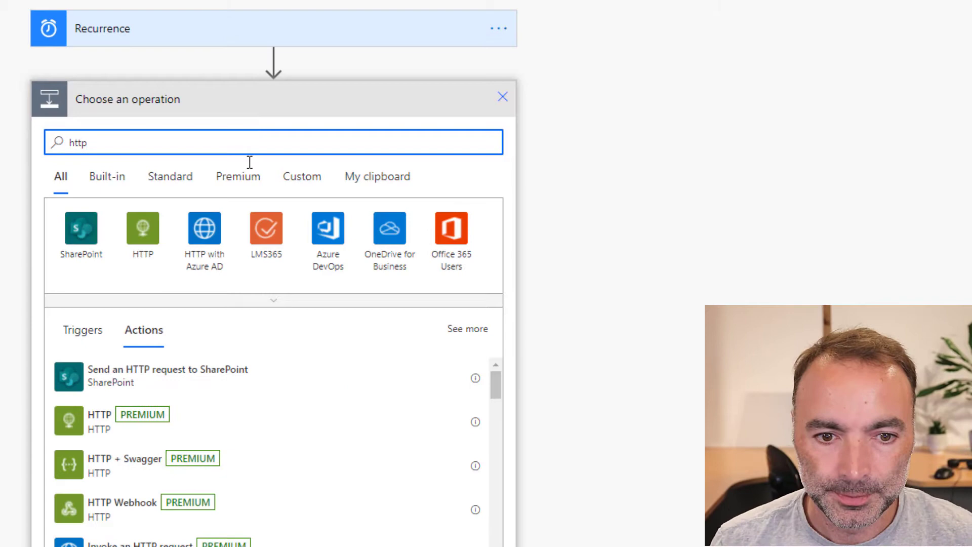
click(99, 420)
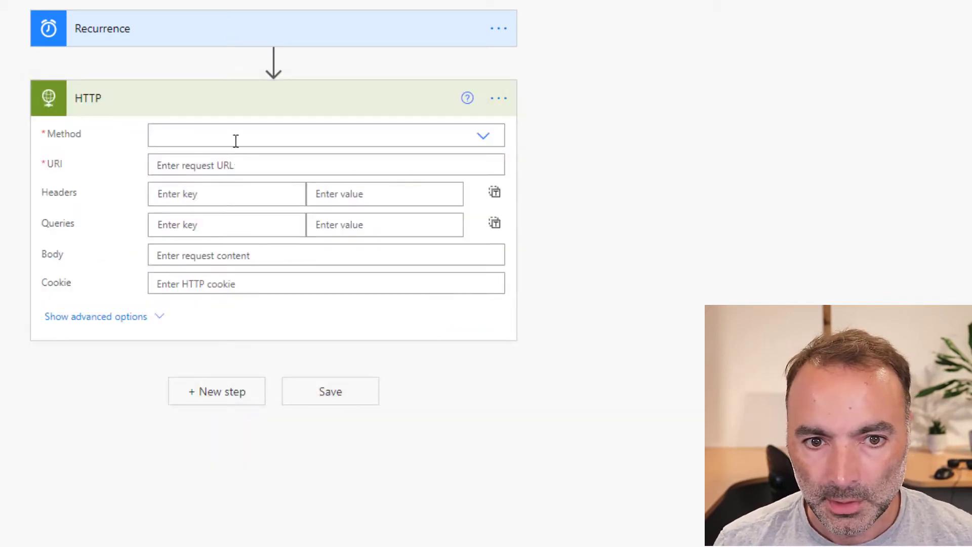
click(236, 141)
click(195, 161)
click(204, 166)
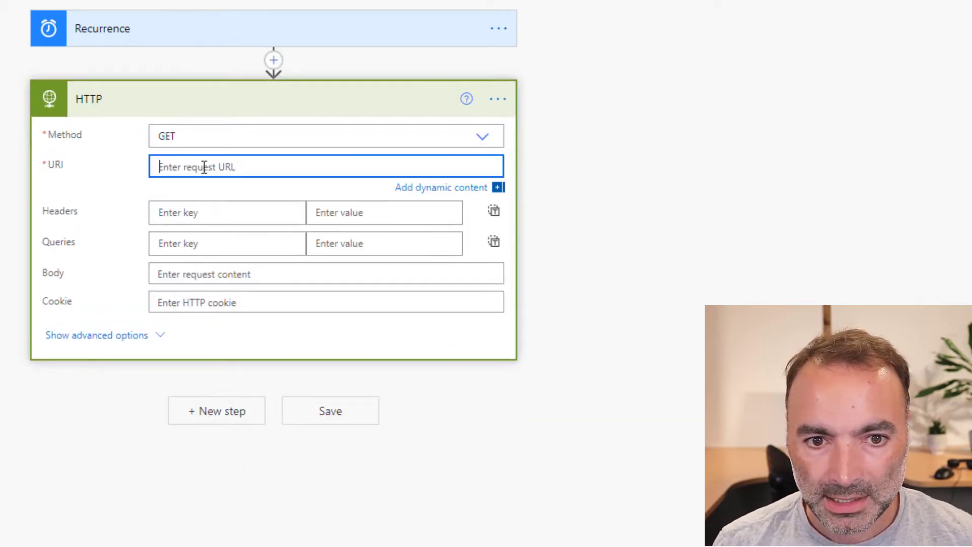
key(ctrl+v)
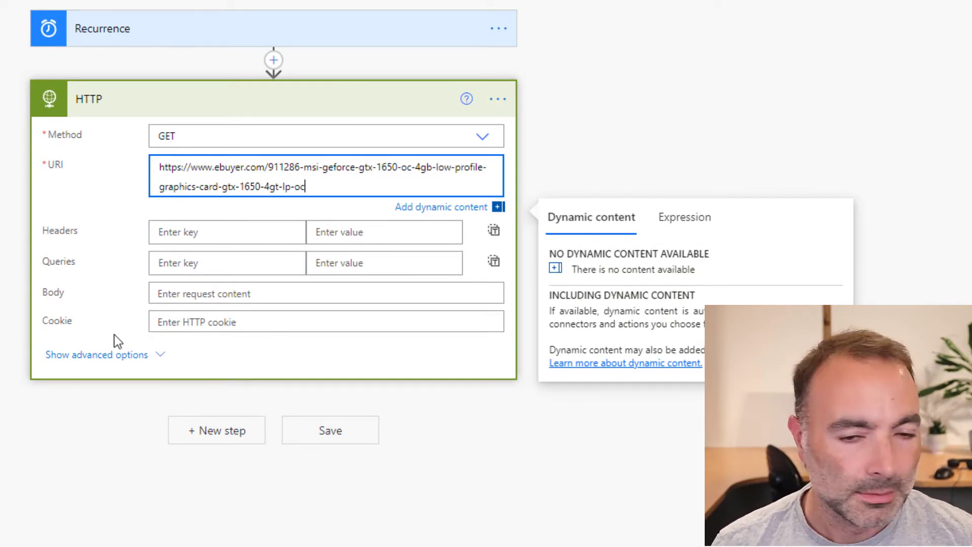
Add a Compose action after the HTTP step
click(231, 420)
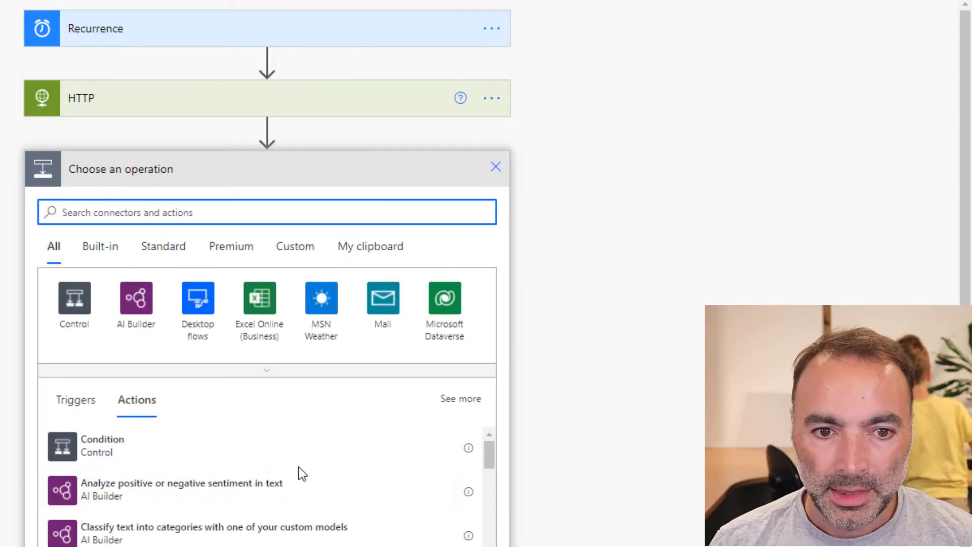
text(compose)
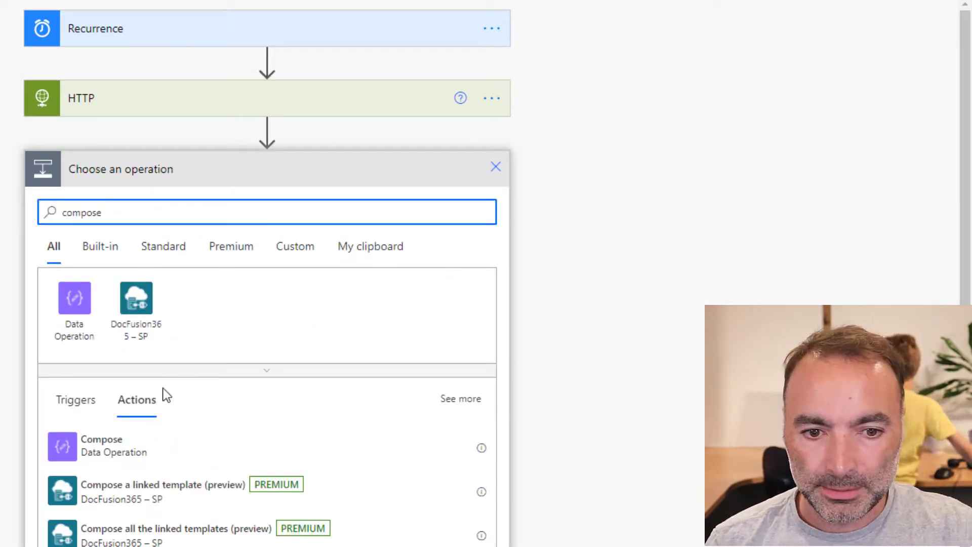
click(108, 454)
click(269, 206)
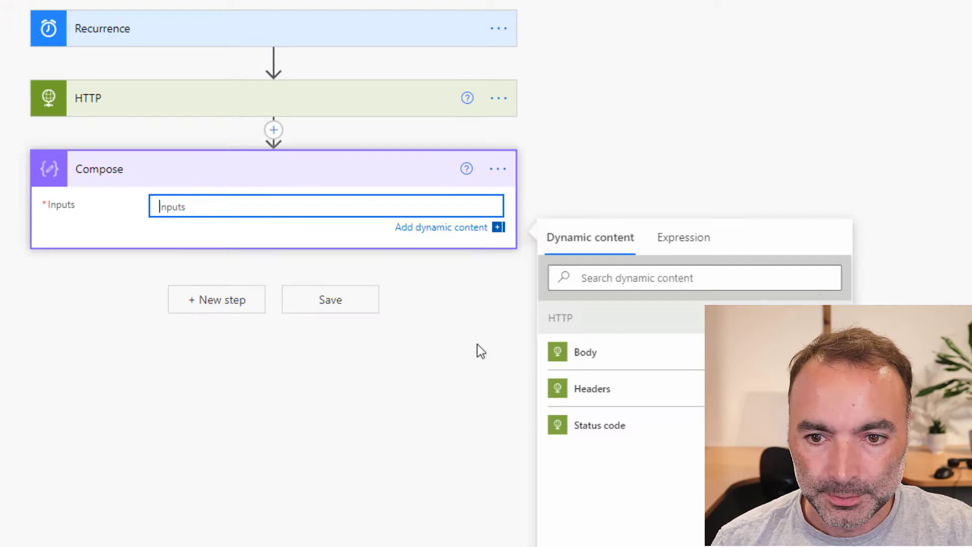
click(619, 351)
click(219, 207)
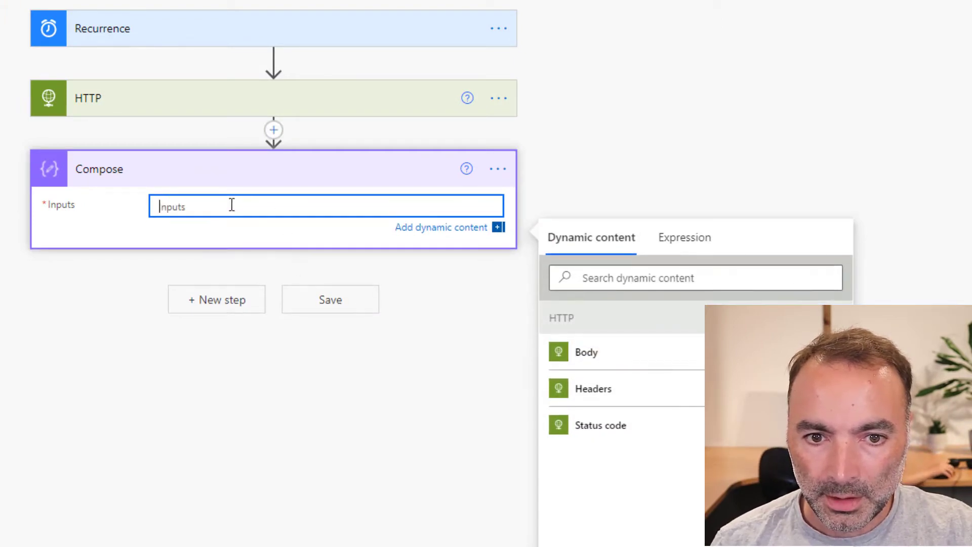
Begin the Compose expression substring(body('HTTP'), indexOf(body('HTTP'), ' in the expression editor
click(683, 237)
text(sub)
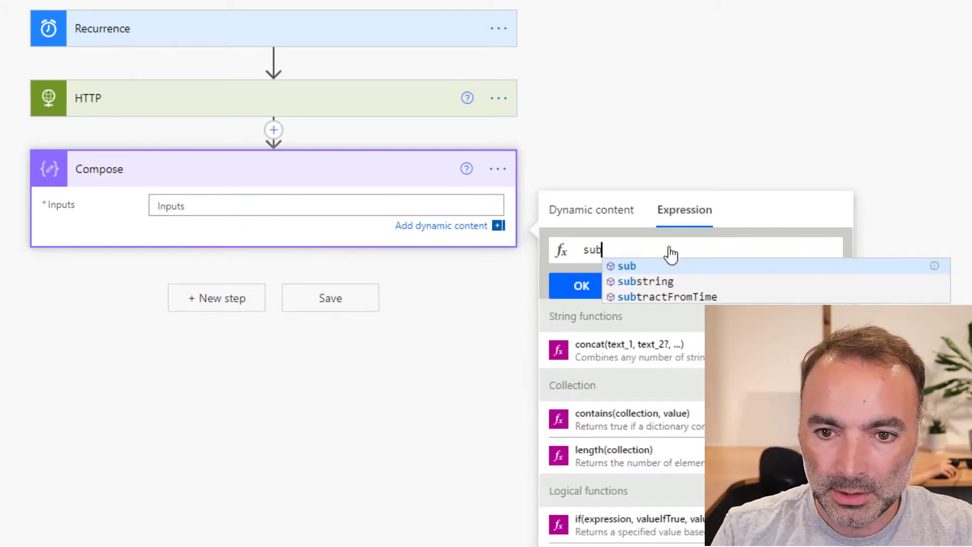
key(Down)
key(Return)
text(()
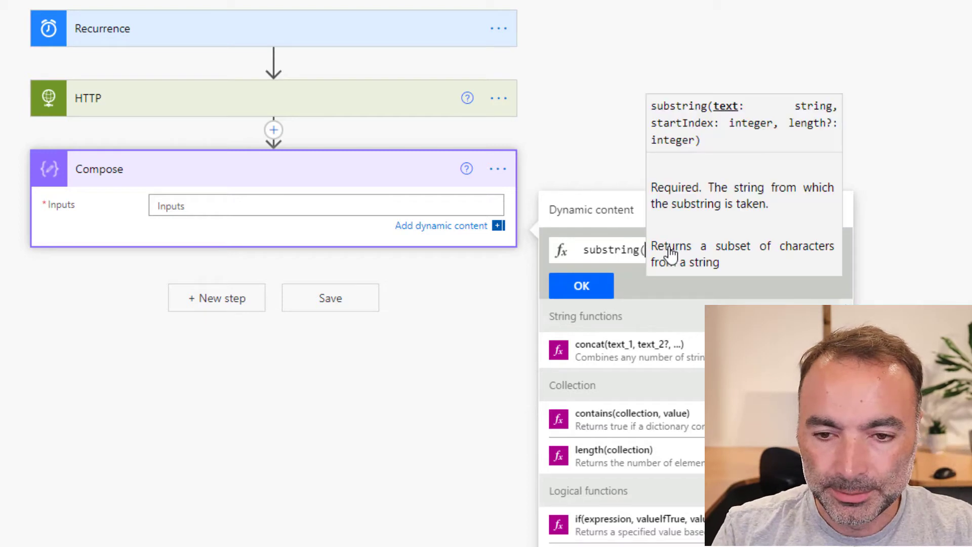
click(567, 215)
click(621, 346)
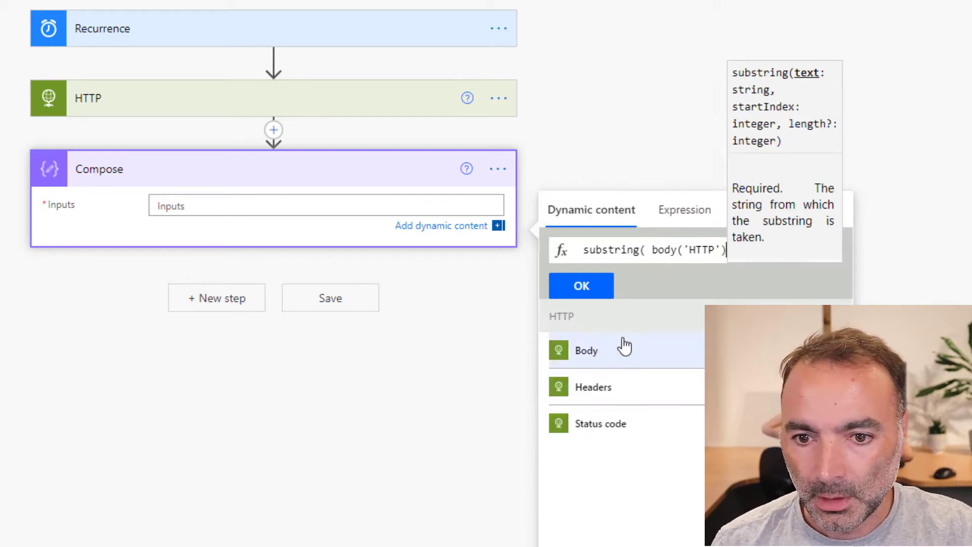
text(, inex)
key(Return)
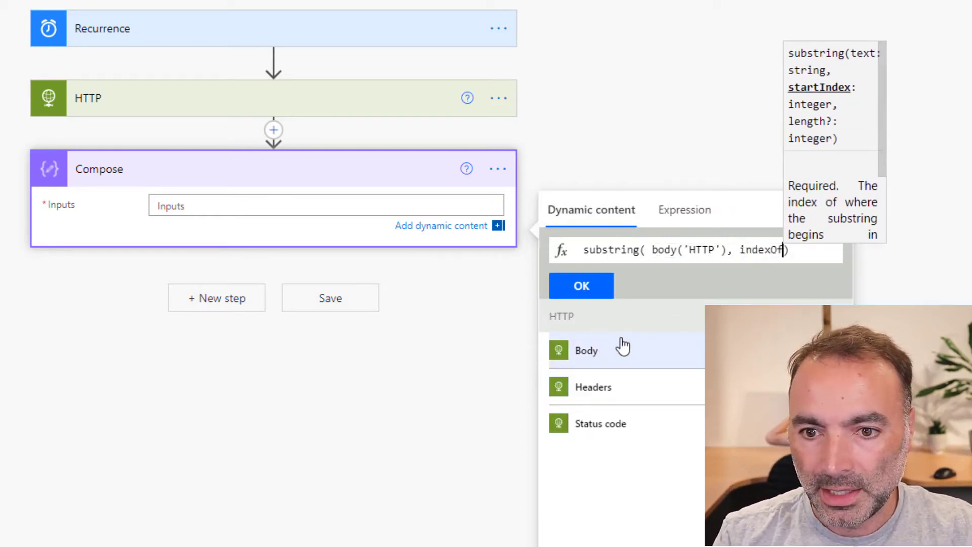
text(()
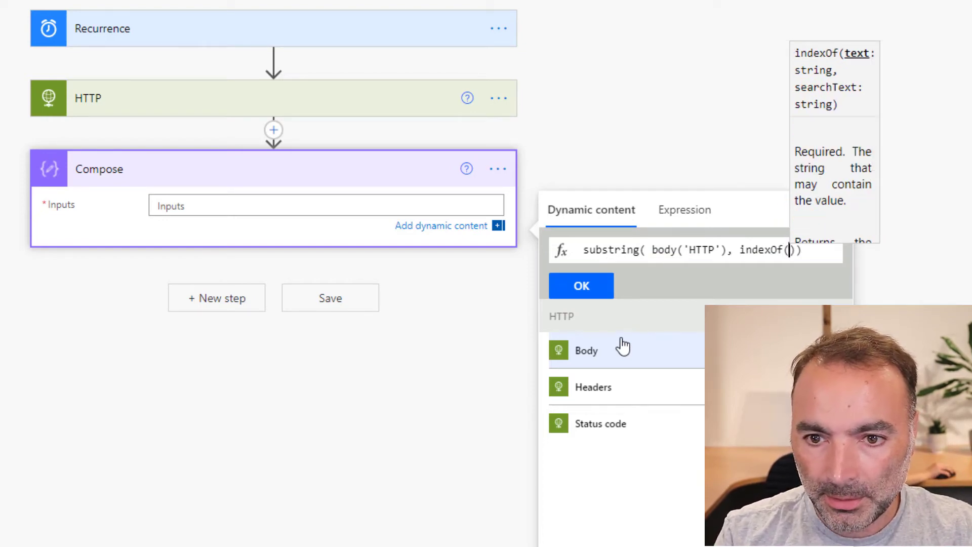
click(622, 346)
text(, ')
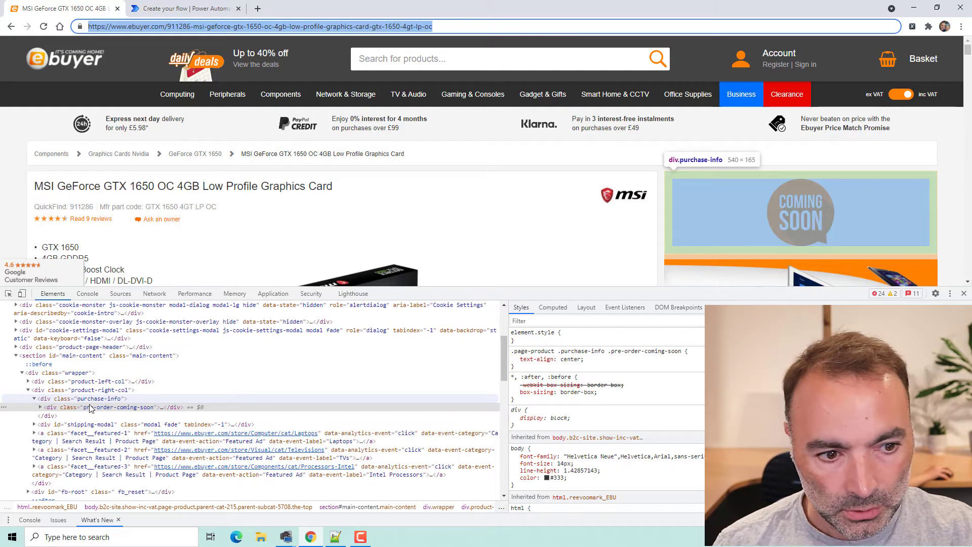
Locate the purchase-info container element and its class name in the DevTools markup
click(42, 408)
click(40, 408)
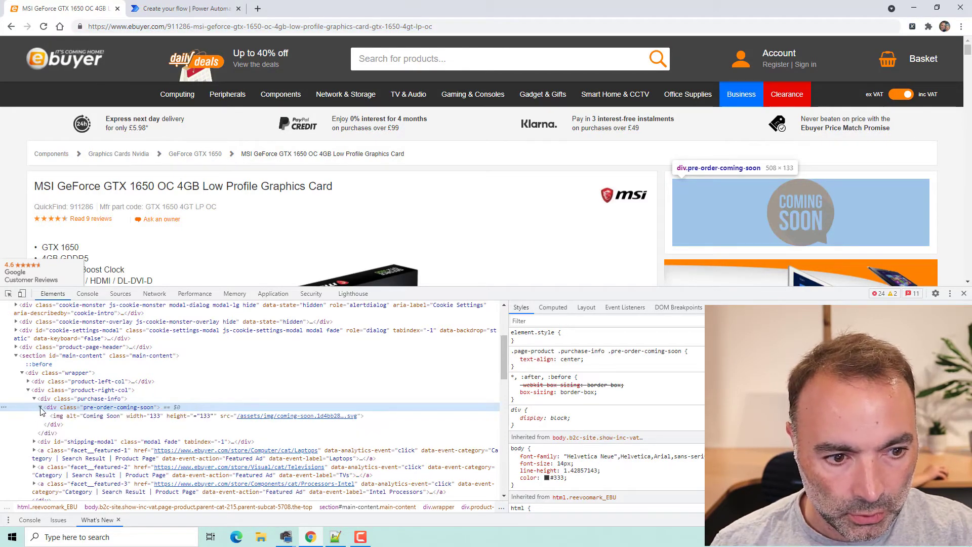
click(41, 407)
click(44, 400)
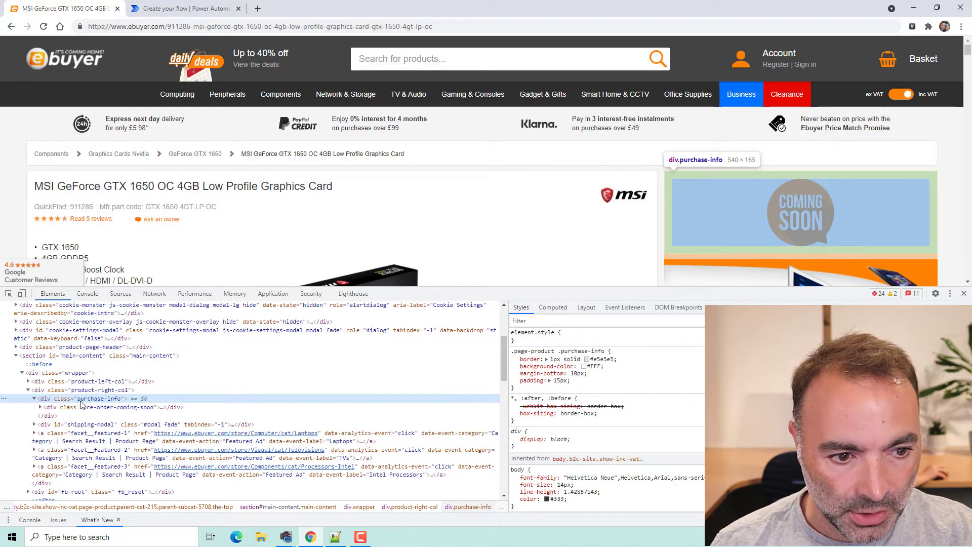
double_click(85, 400)
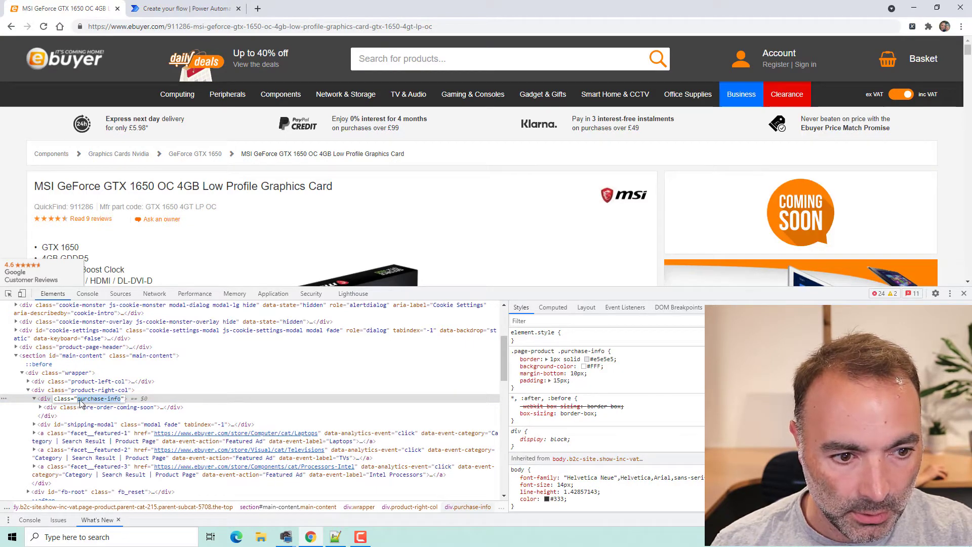
click(46, 401)
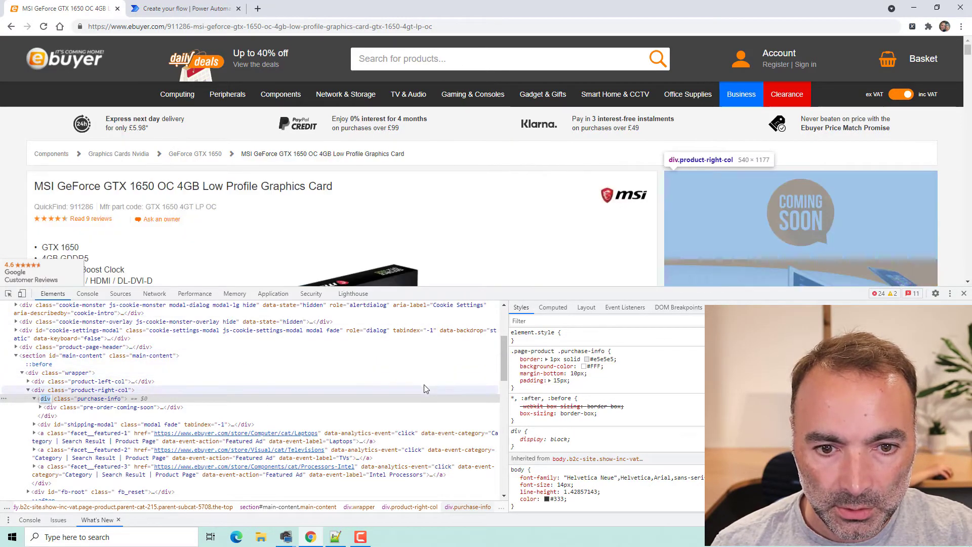
View the page source, search for purchase-info, and select the div tag on line 611
right_click(580, 227)
click(620, 350)
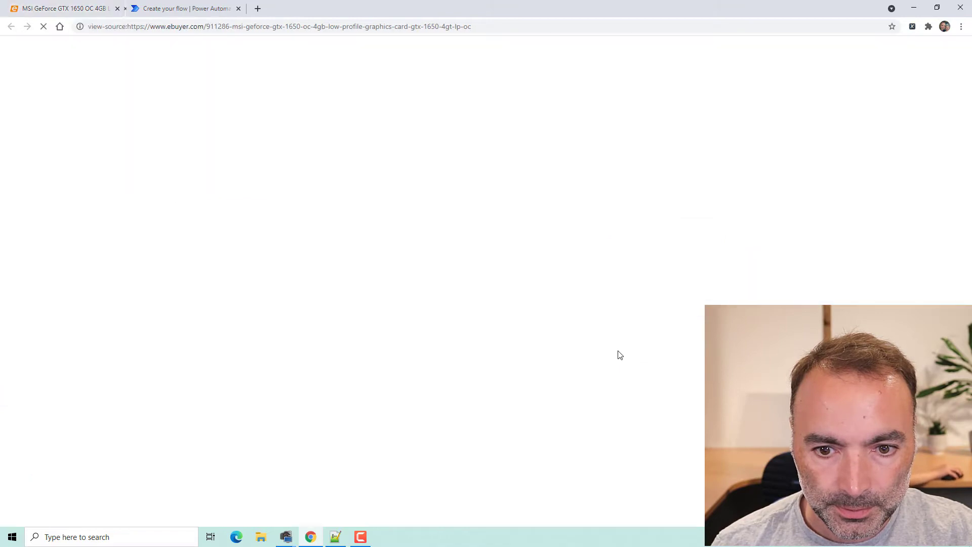
key(ctrl+f)
text(purchase-iso)
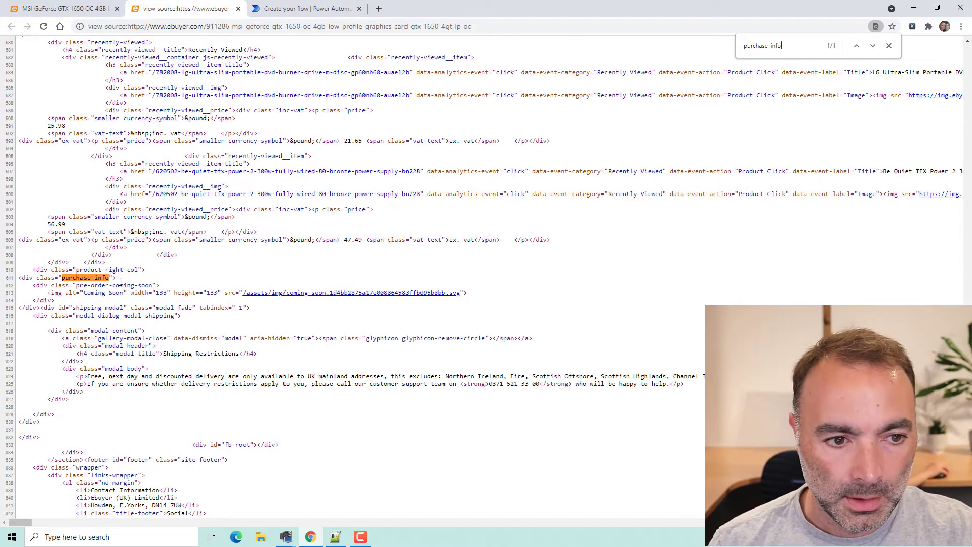
drag(116, 278, 30, 280)
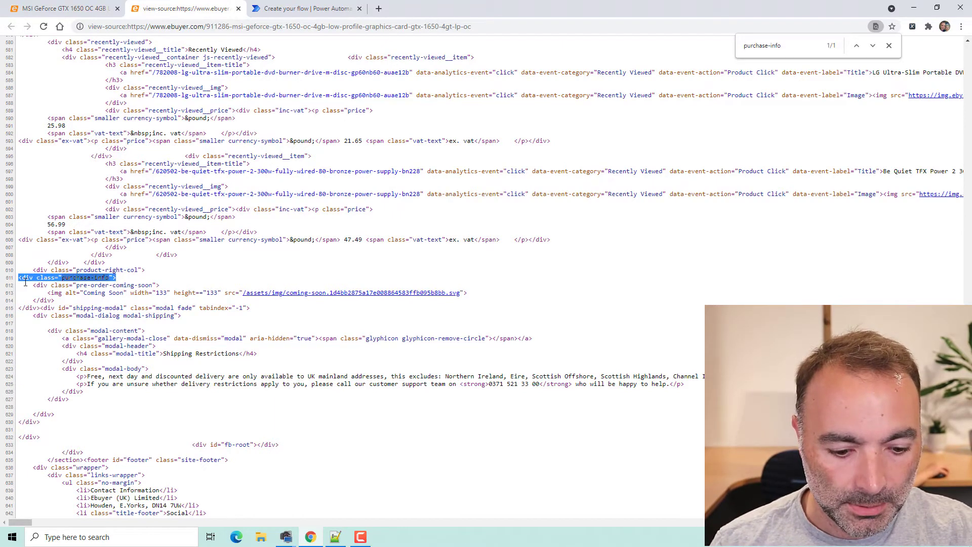
key(alt+Tab)
key(alt+Tab)
key(alt+Tab)
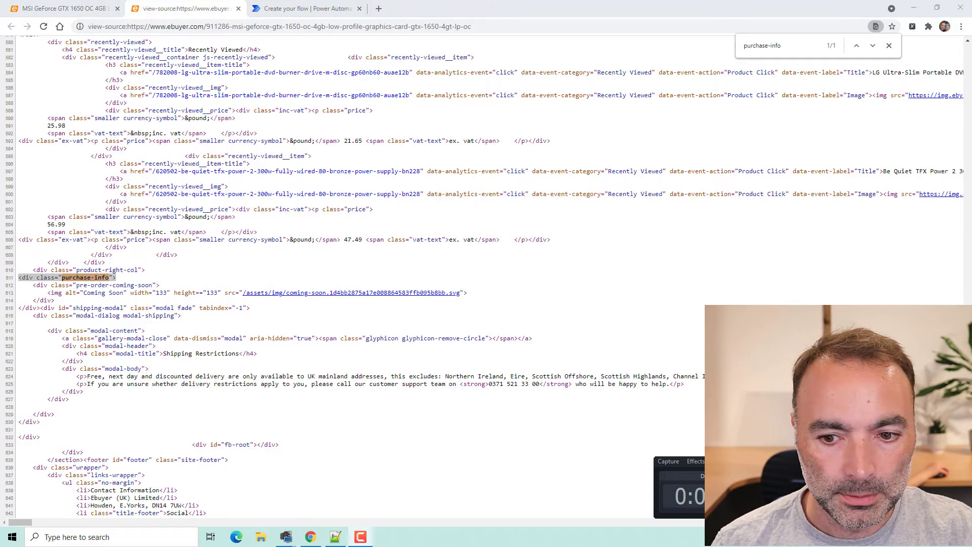
Paste '<div class="purchase-info">' as the indexOf search text, confirm the expression and save the flow
click(312, 12)
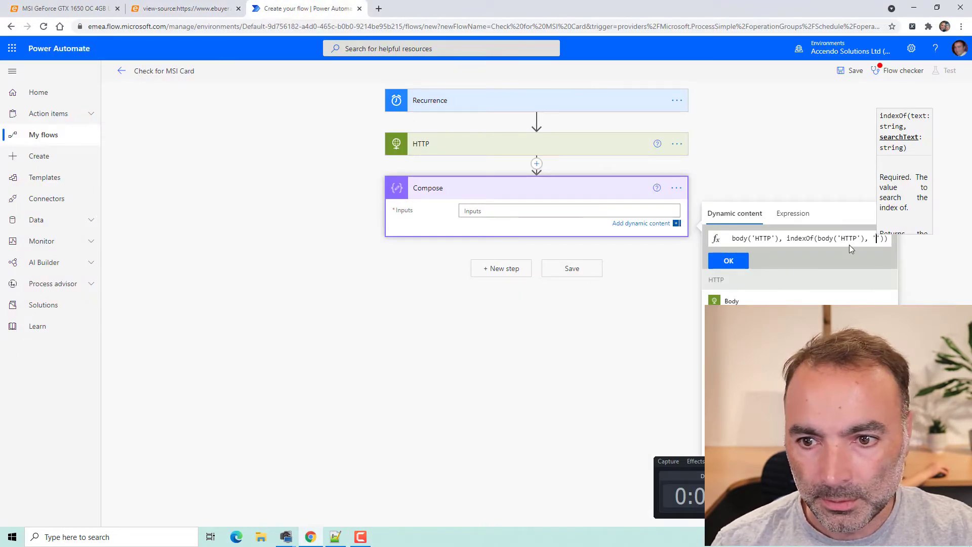
text(<div class="purchase-info">)
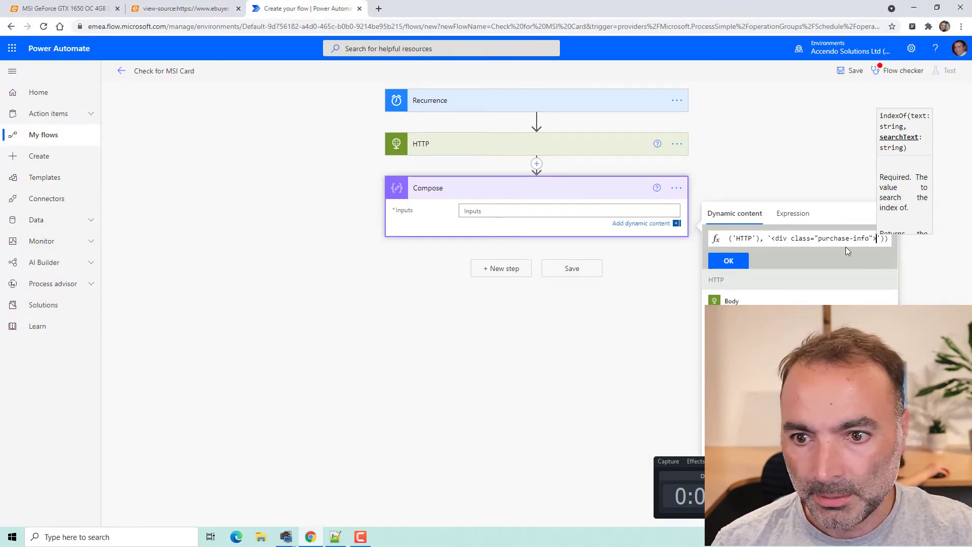
click(735, 263)
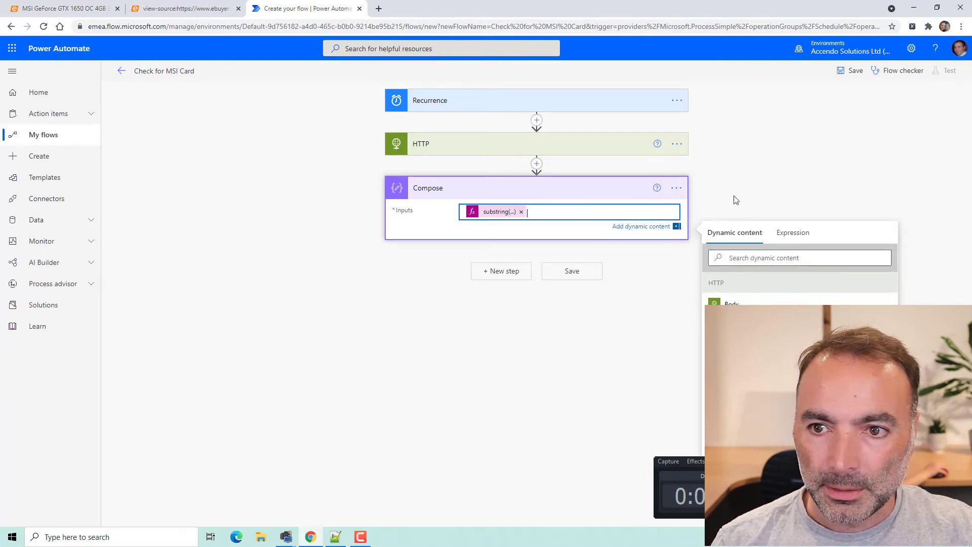
click(571, 271)
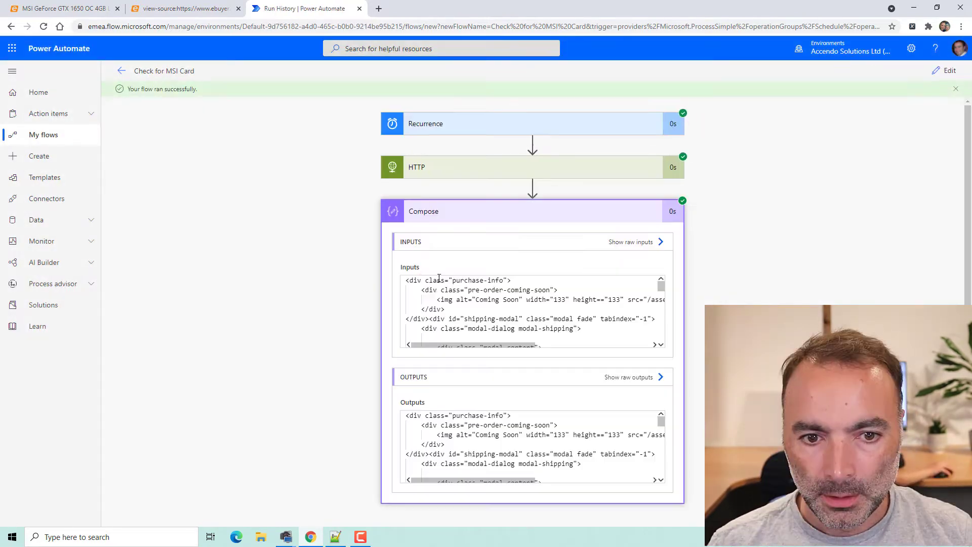
Copy the run's purchase-info HTML into a blank Notepad++ document to measure its 214 characters
drag(406, 280, 426, 320)
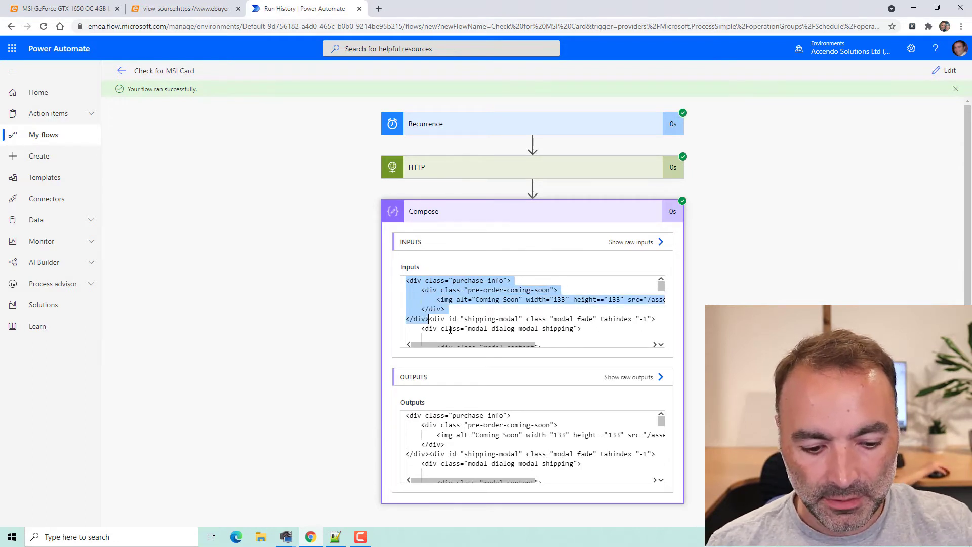
click(335, 536)
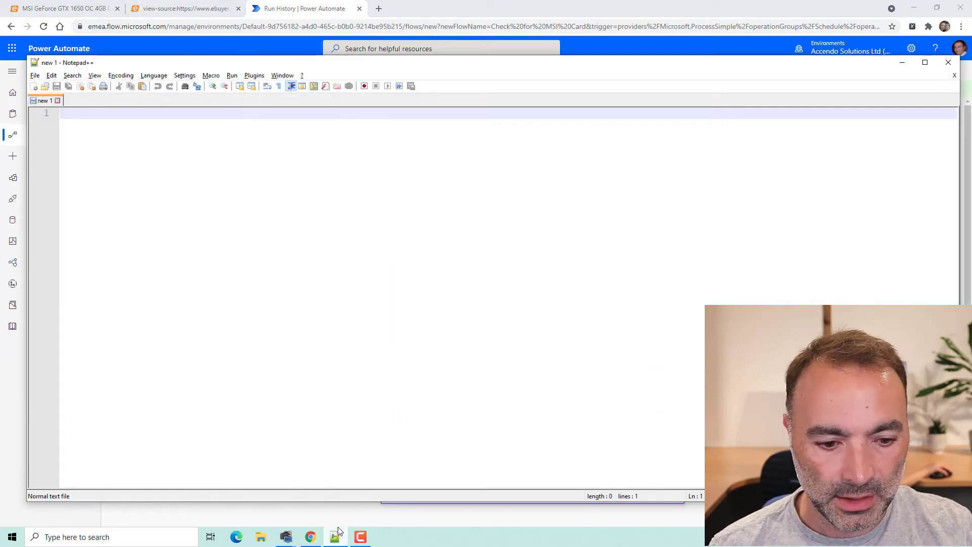
text(<div class="purchase-info">     <div class="pre-order-coming-soon">         <img alt="Coming Soon" width="133" height=="133" src="/assets/img/coming-soon.1d4bb2875a17e008864583ffb095b8bb.svg">     </div> </div>)
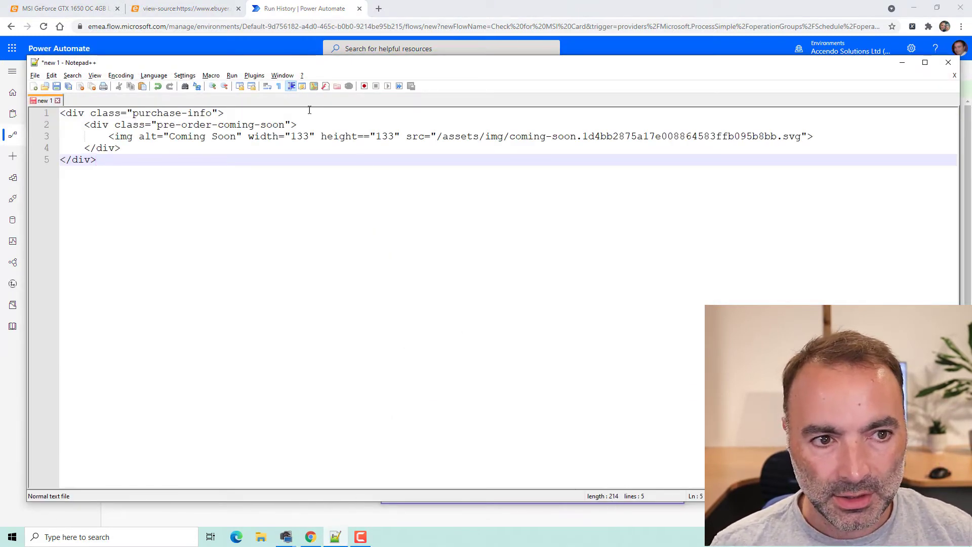
Wrap the Compose expression in substring(..., 0, 214) and apply the update
click(289, 14)
click(949, 71)
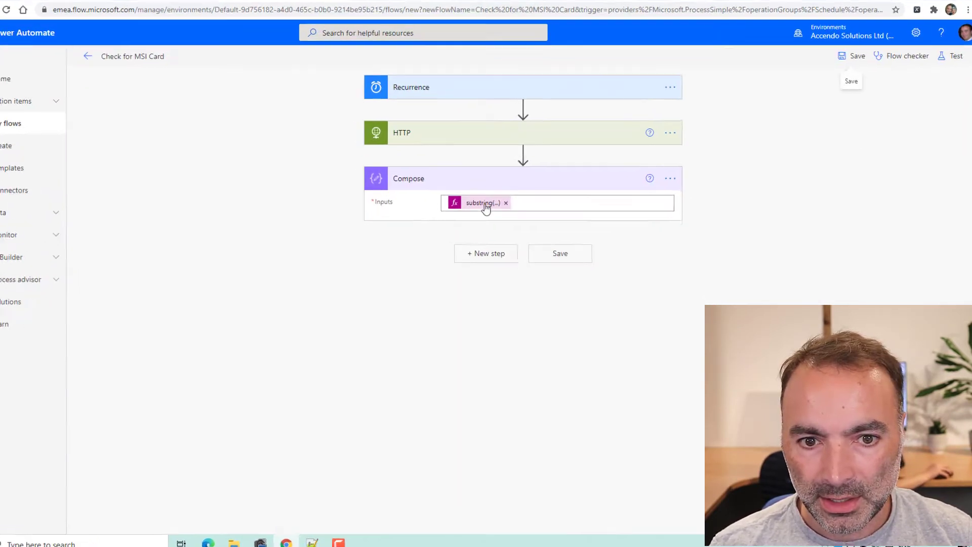
click(487, 210)
text(substingsubstring( body('HTTP'), indexOf(b)
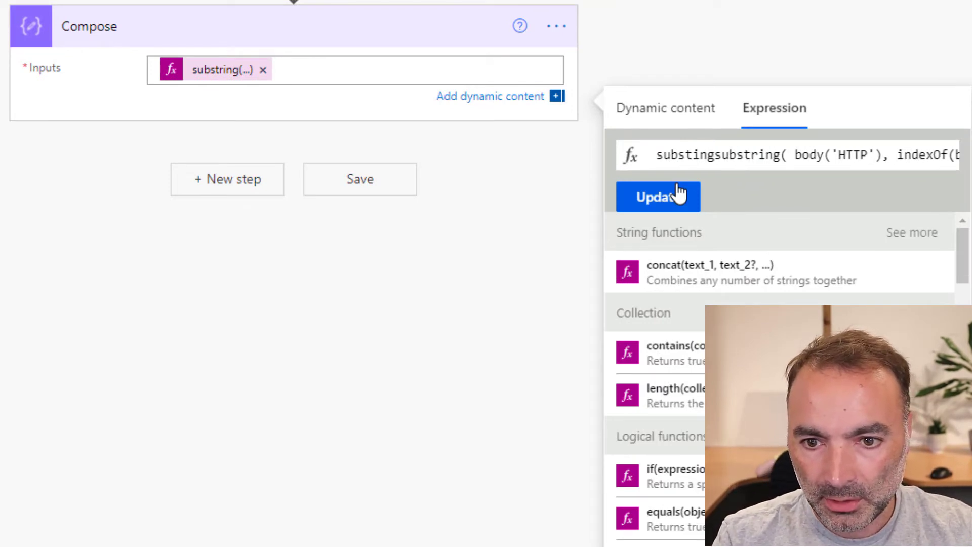
key(BackSpace)
key(BackSpace)
key(BackSpace)
text(ing()
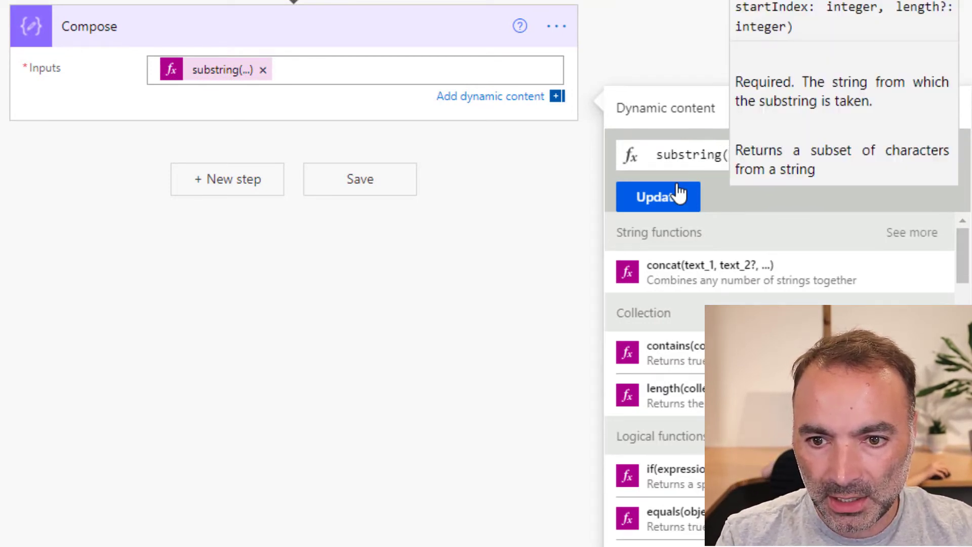
key(End)
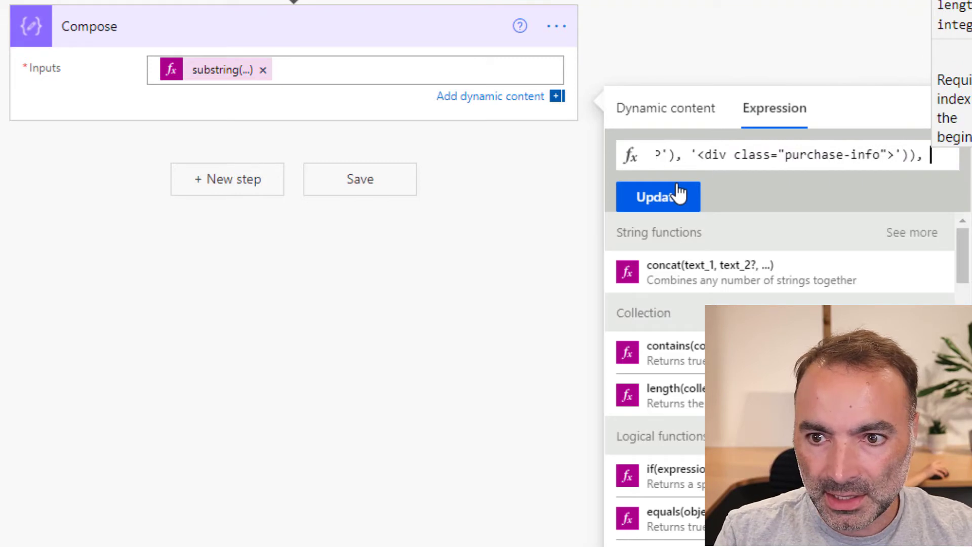
text(, 0, )
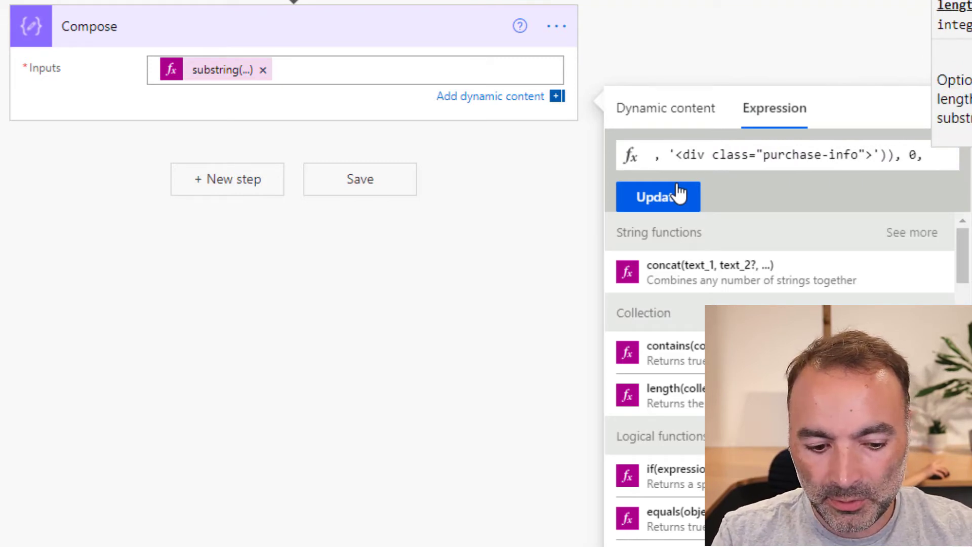
text(214))
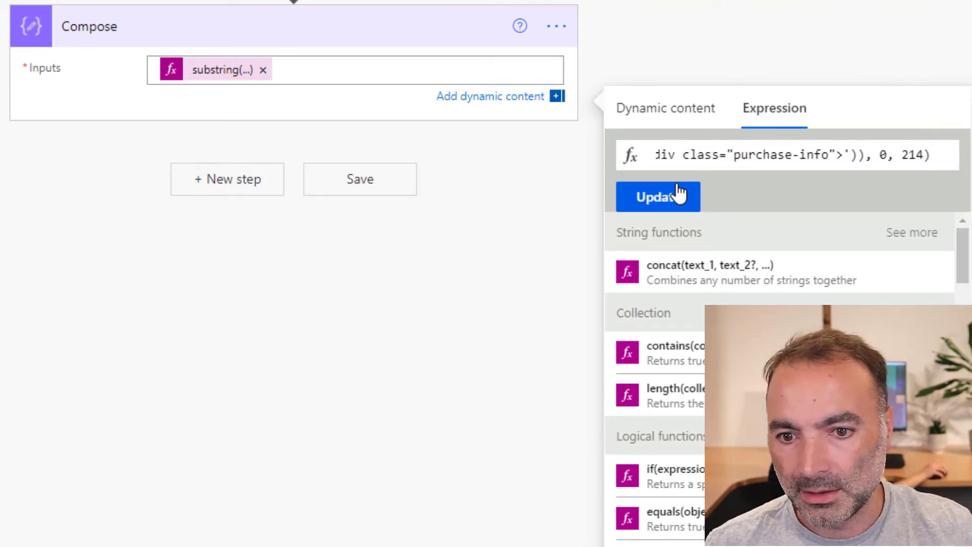
click(673, 198)
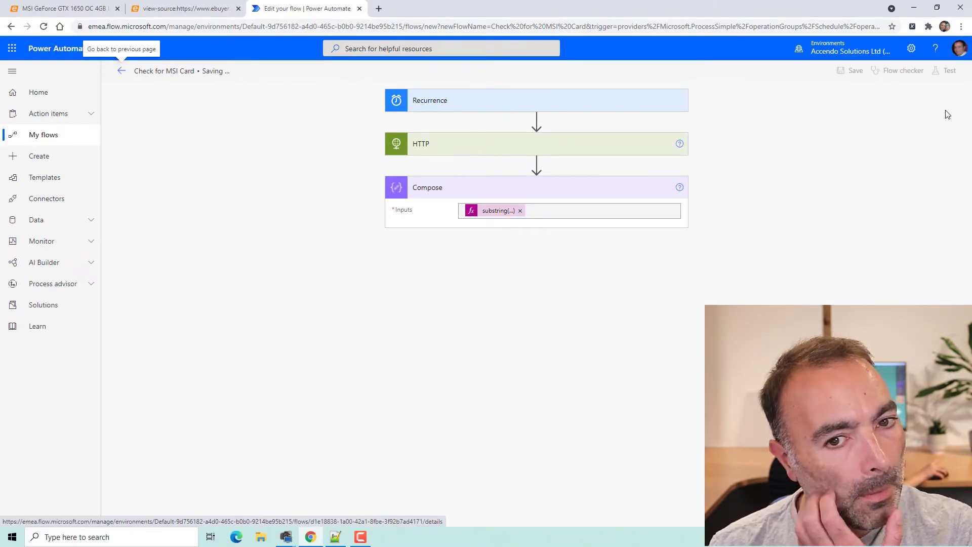
Test-run the flow and inspect the Compose output, which ends with a stray '<div'
click(945, 70)
click(823, 527)
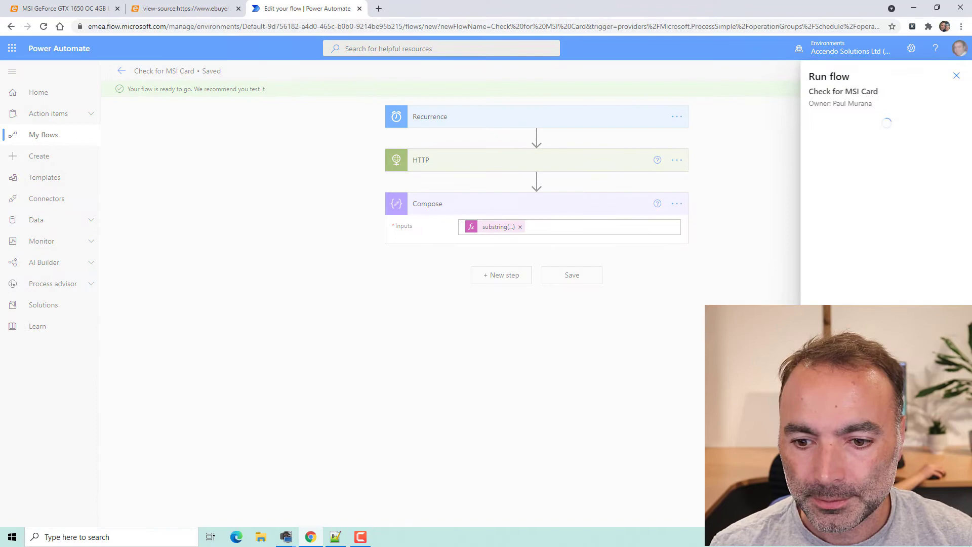
click(822, 526)
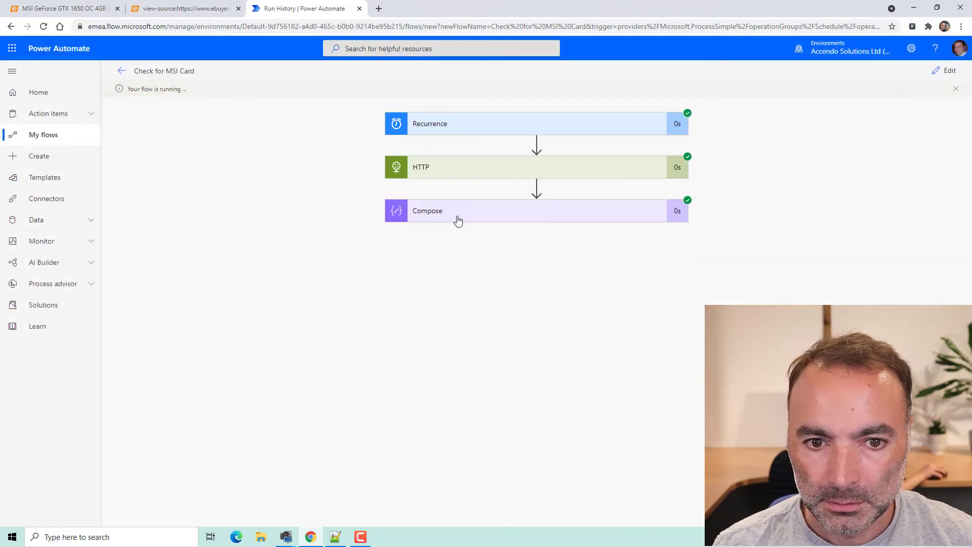
click(458, 220)
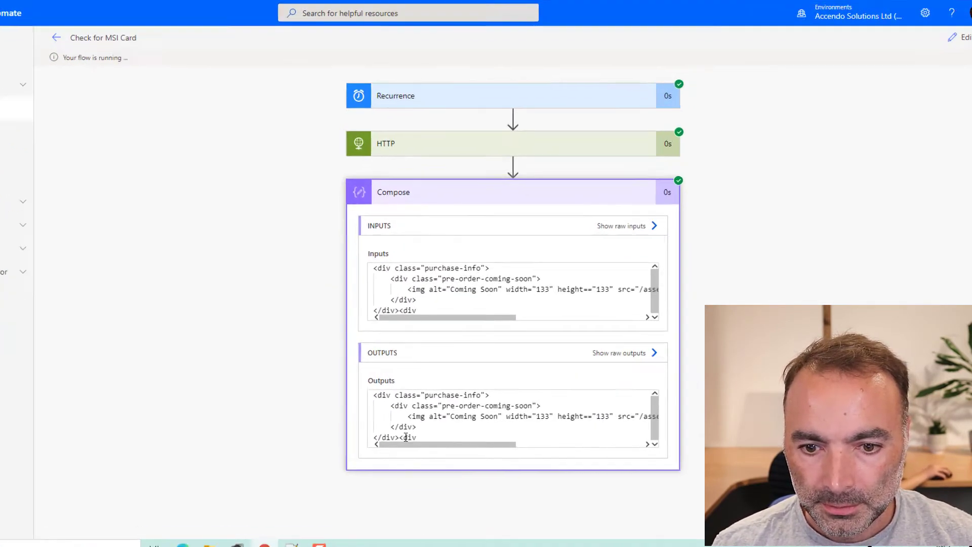
drag(433, 434, 449, 434)
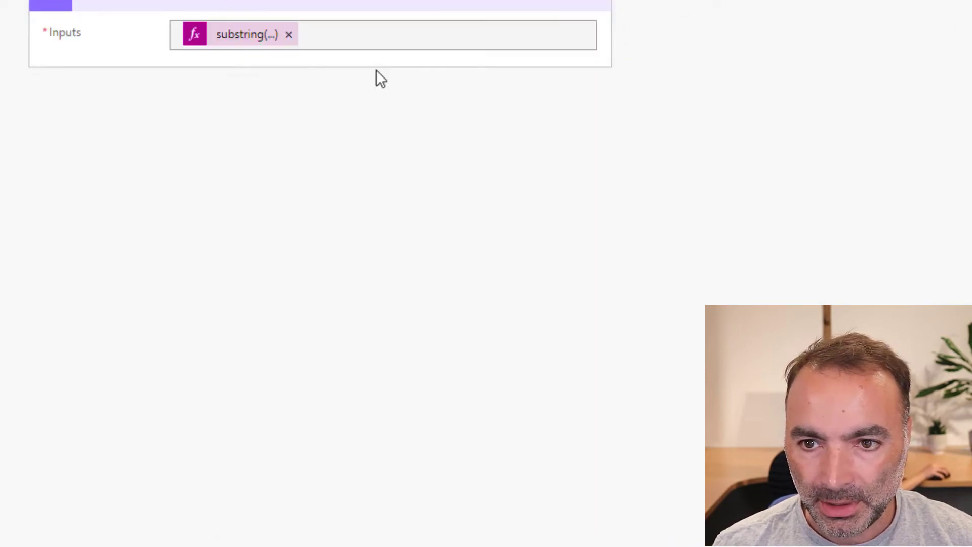
Change the substring length from 214 to 210 and apply the update
click(233, 35)
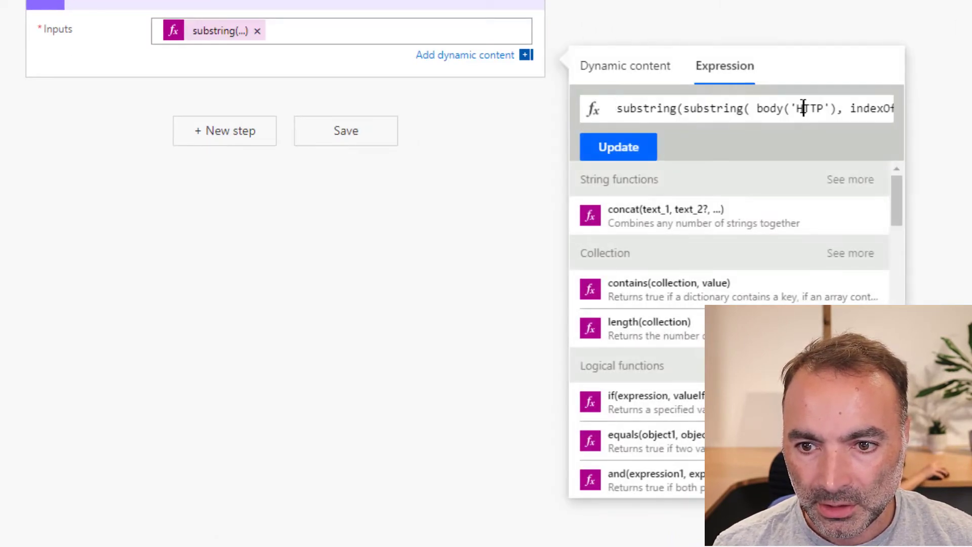
click(803, 108)
key(End)
key(BackSpace)
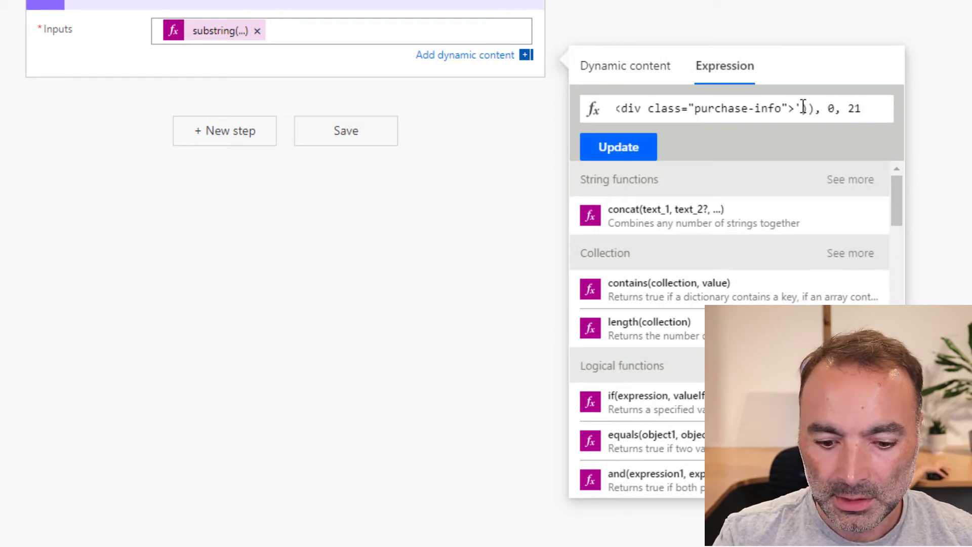
text(0))
click(612, 163)
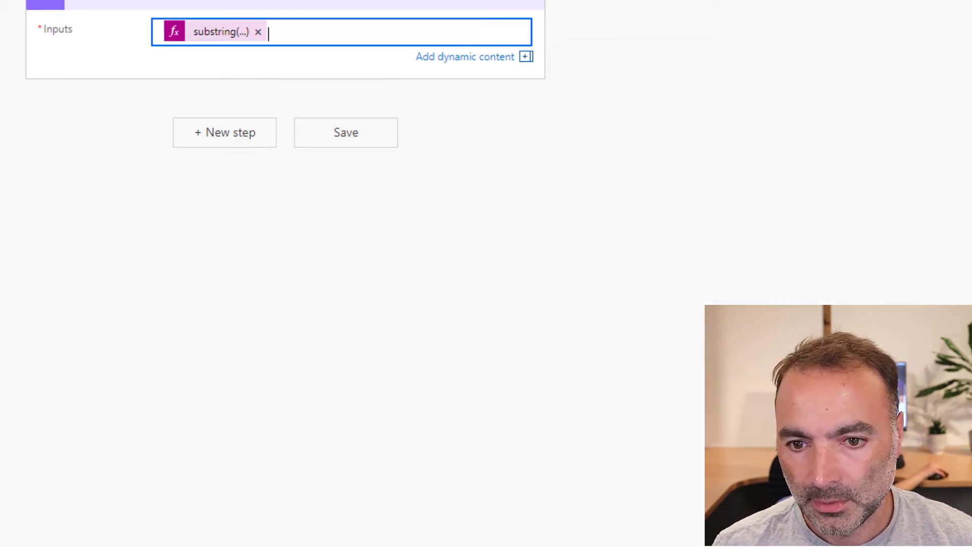
Rename the Compose step to purchaseInfo
click(551, 41)
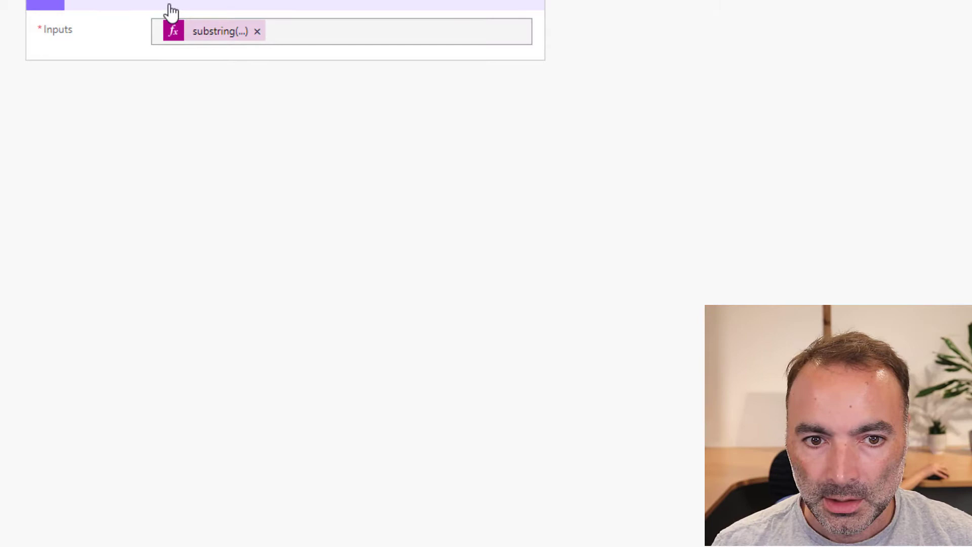
scroll(492, 41, up, 1)
scroll(430, 48, up, 1)
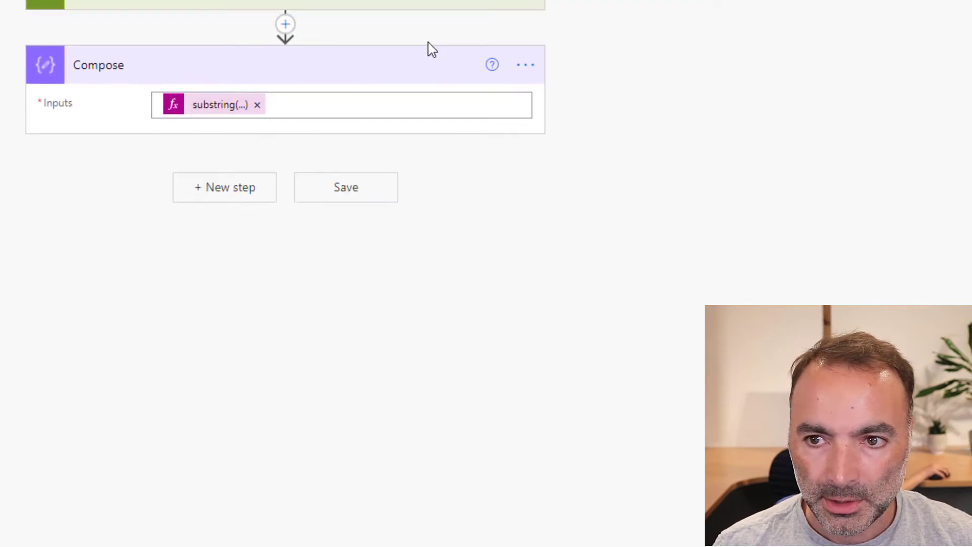
click(529, 65)
click(596, 103)
text(purcha)
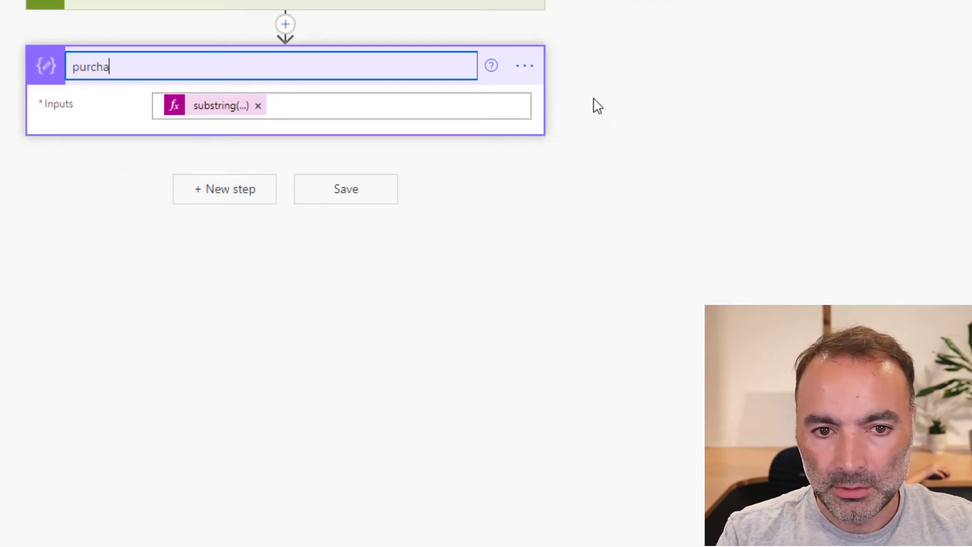
text(seInfo)
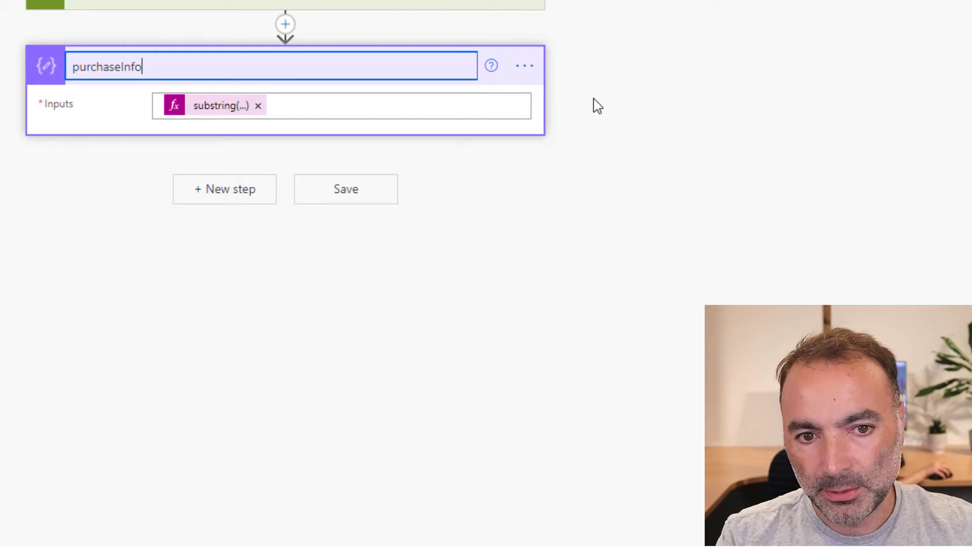
key(Return)
Add a Condition checking that purchaseInfo Outputs does not contain string('Coming Soon')
click(239, 197)
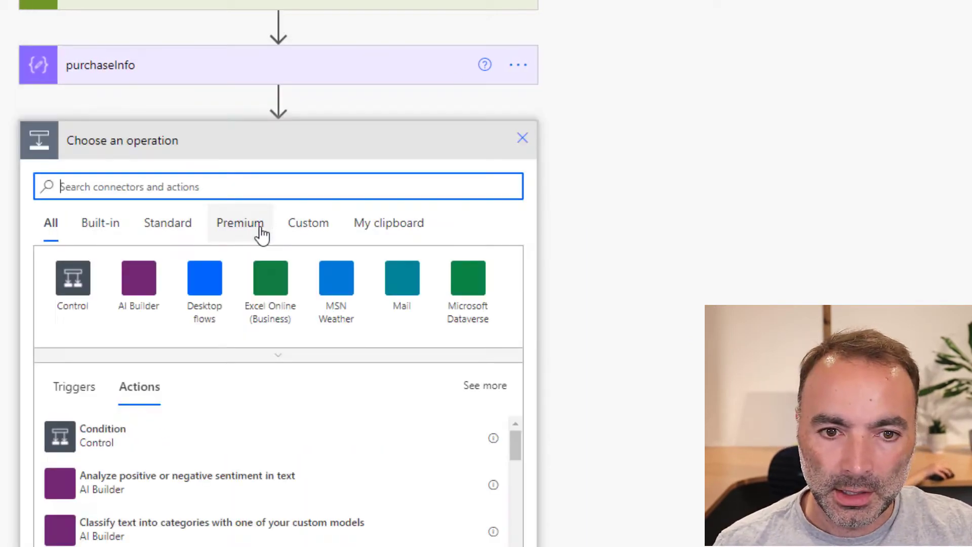
text(condition)
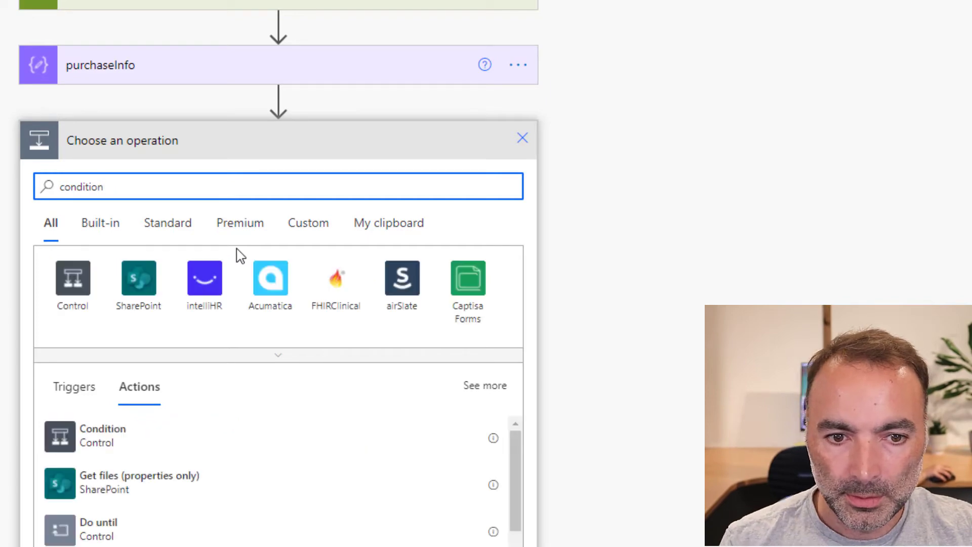
click(114, 437)
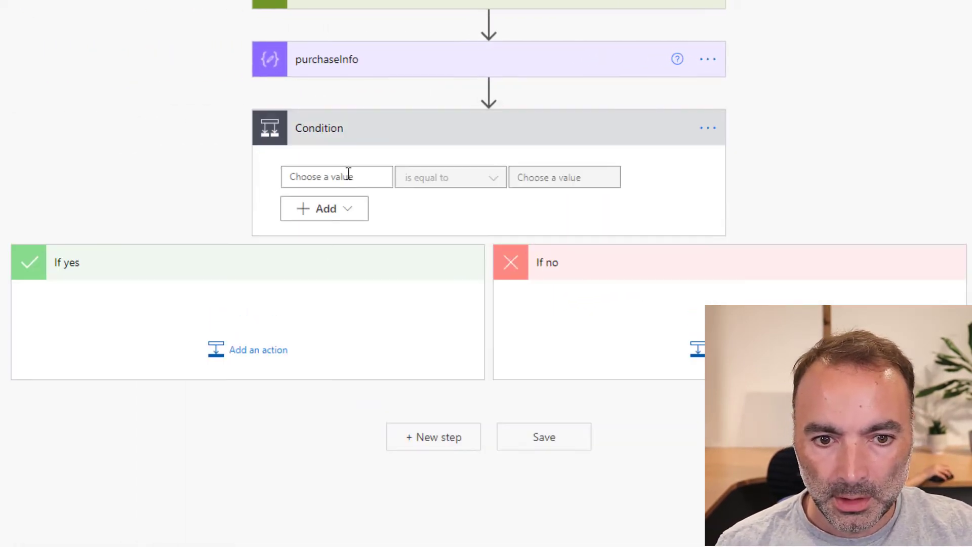
click(348, 174)
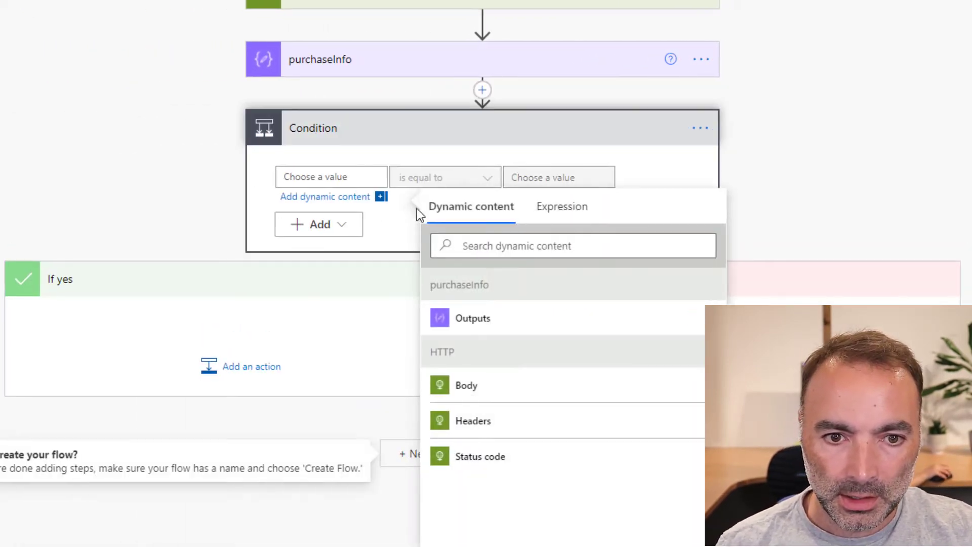
click(462, 319)
click(445, 177)
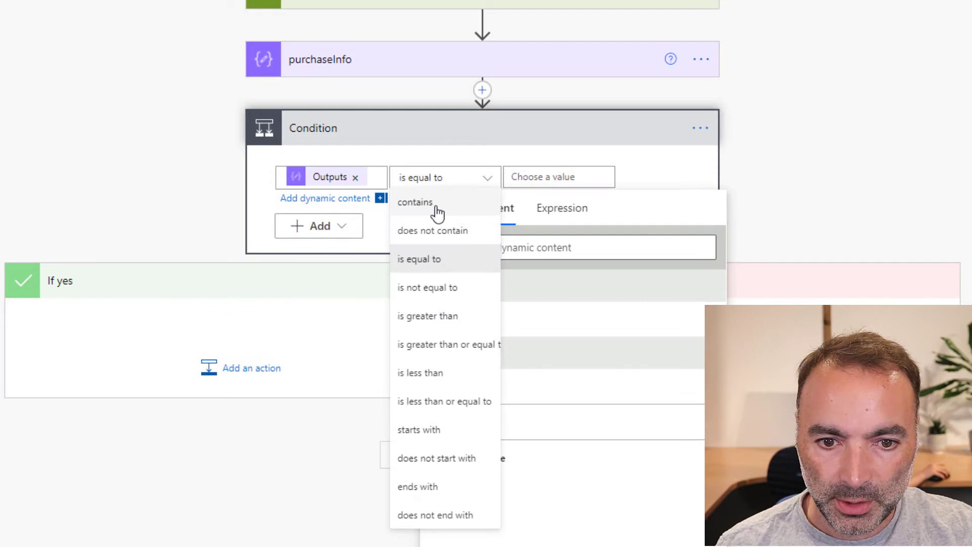
click(434, 229)
click(539, 176)
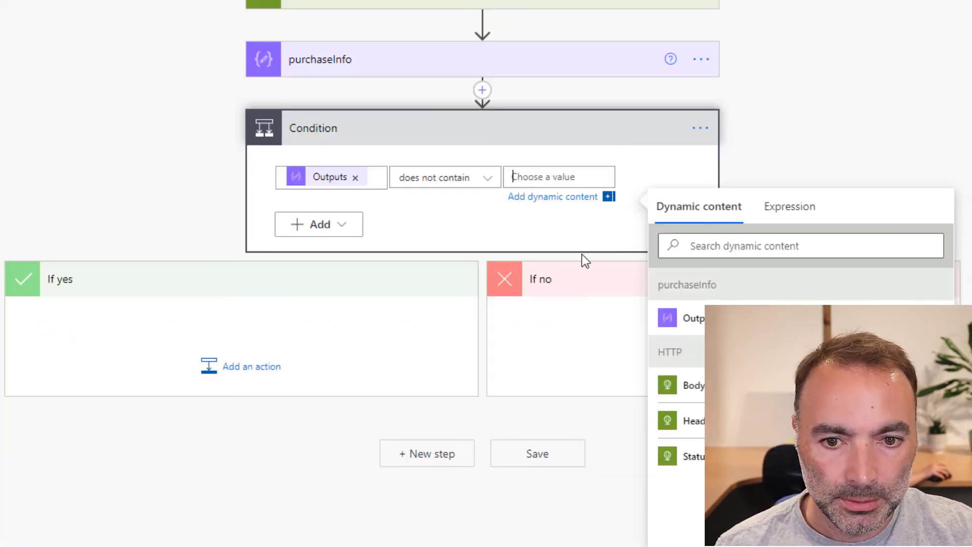
click(783, 215)
text(string)
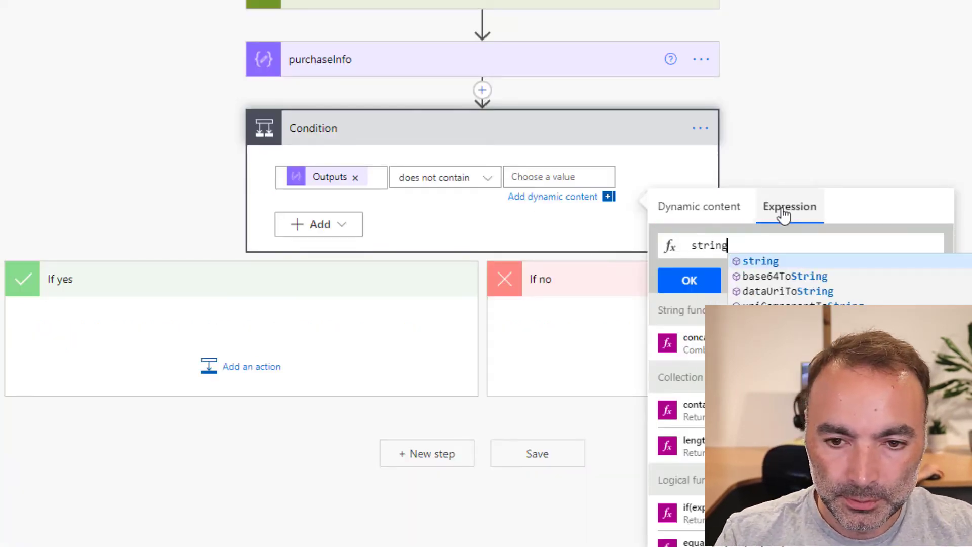
text(('Coming Soon)
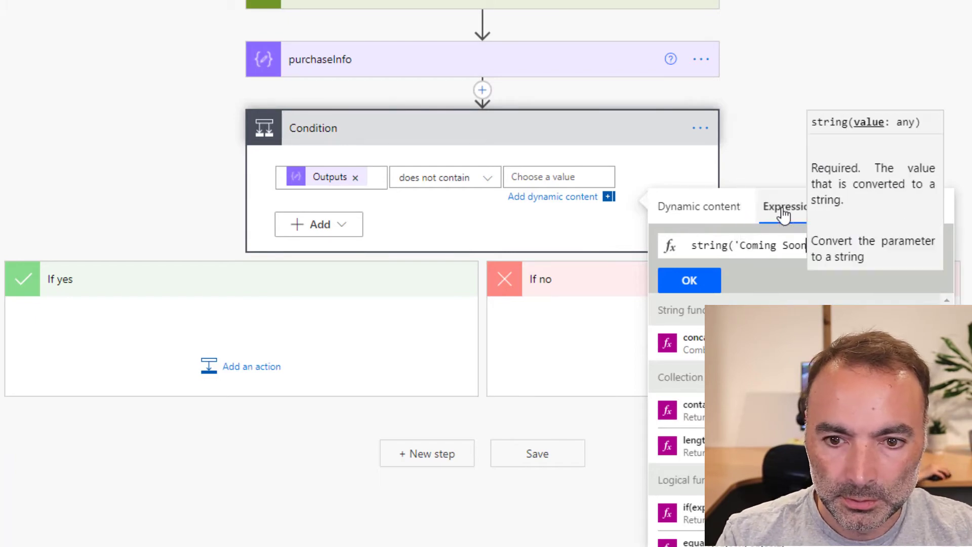
click(689, 280)
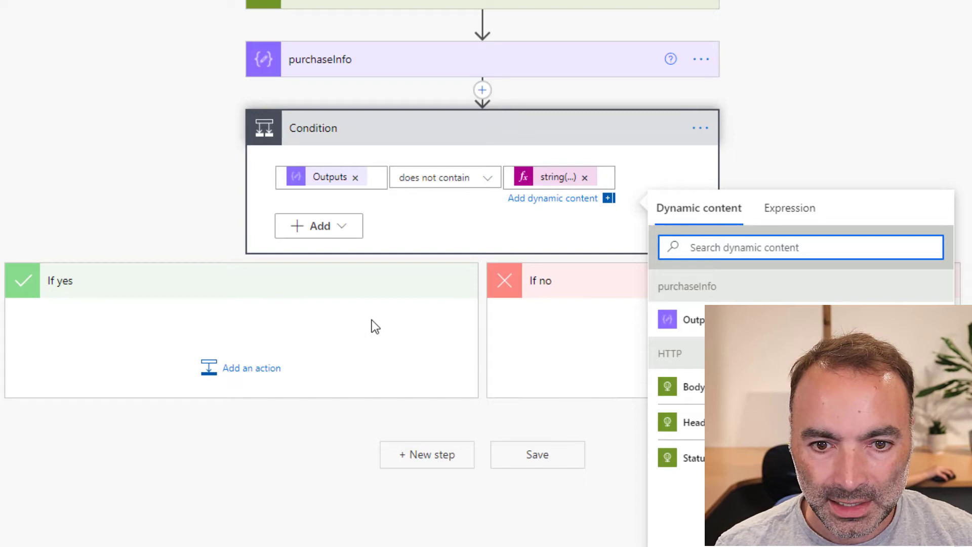
click(245, 365)
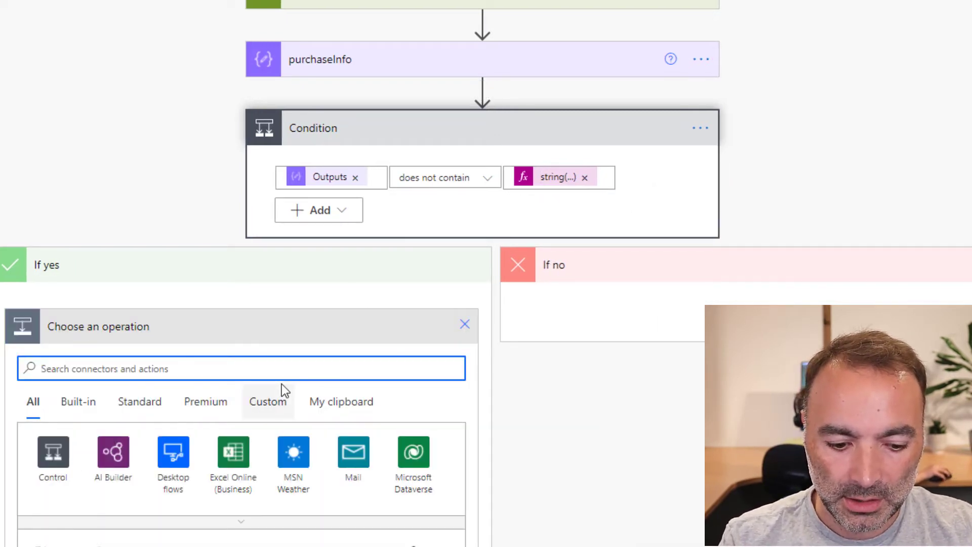
Add a Send me a mobile notification to If yes reading 'MSI Graphics Card back in stock'
text(push)
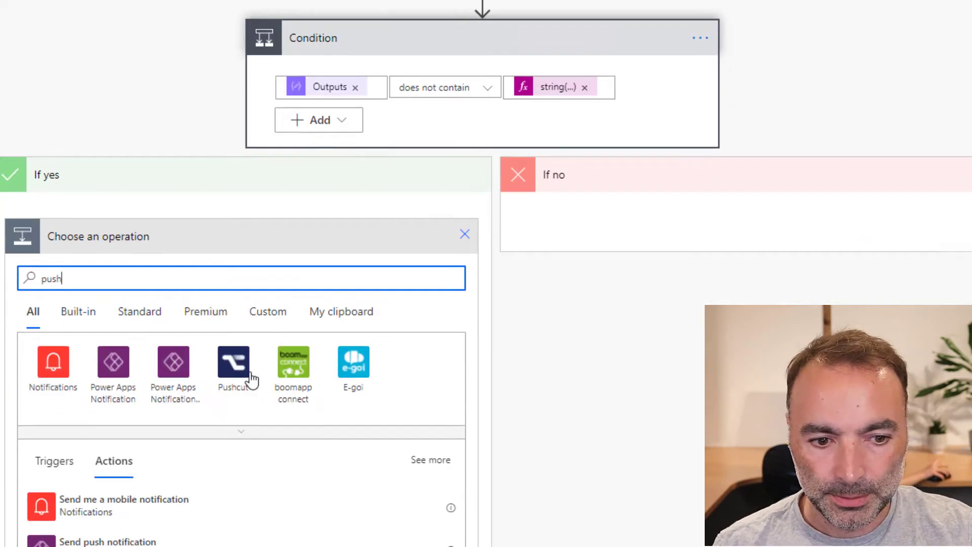
scroll(119, 420, down, 2)
click(122, 420)
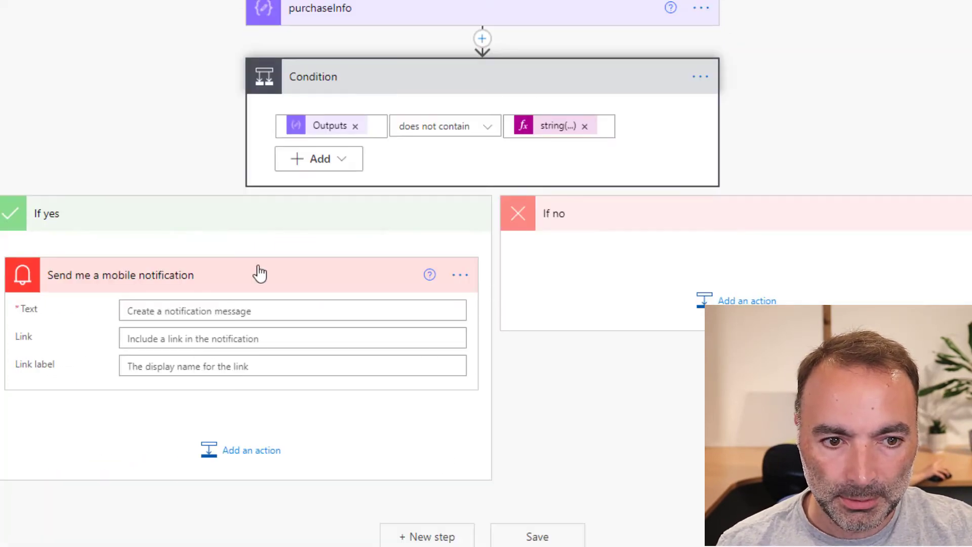
click(241, 310)
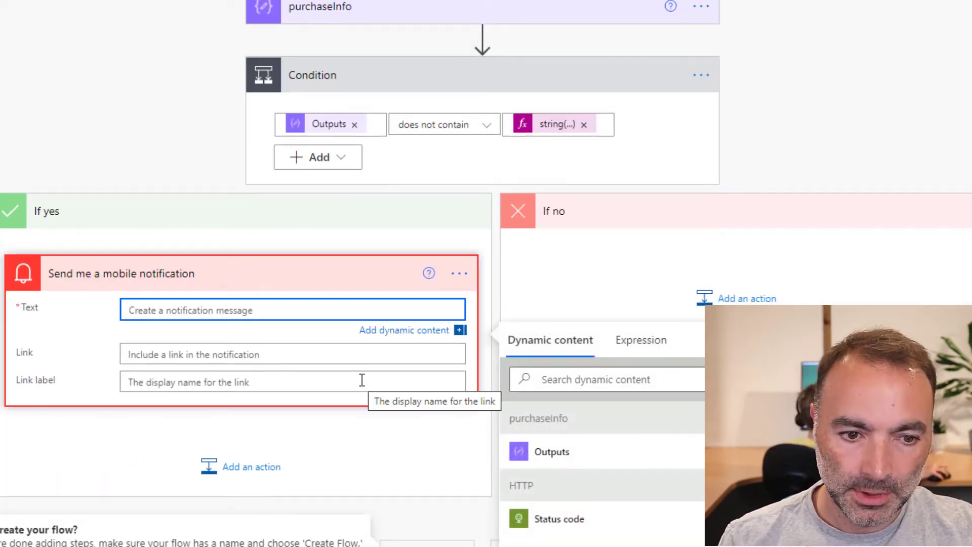
text(MSI Graphics Card back in st)
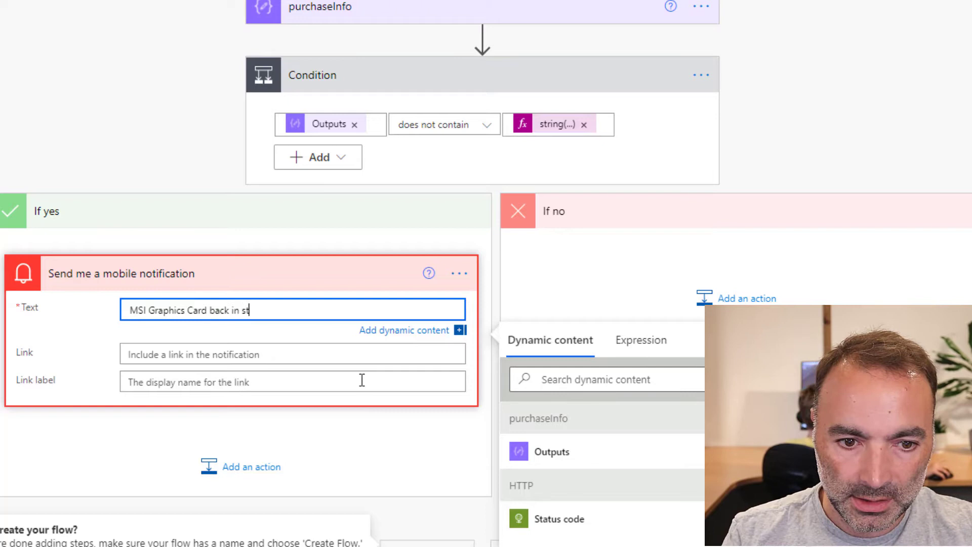
key(Tab)
key(Tab)
key(Tab)
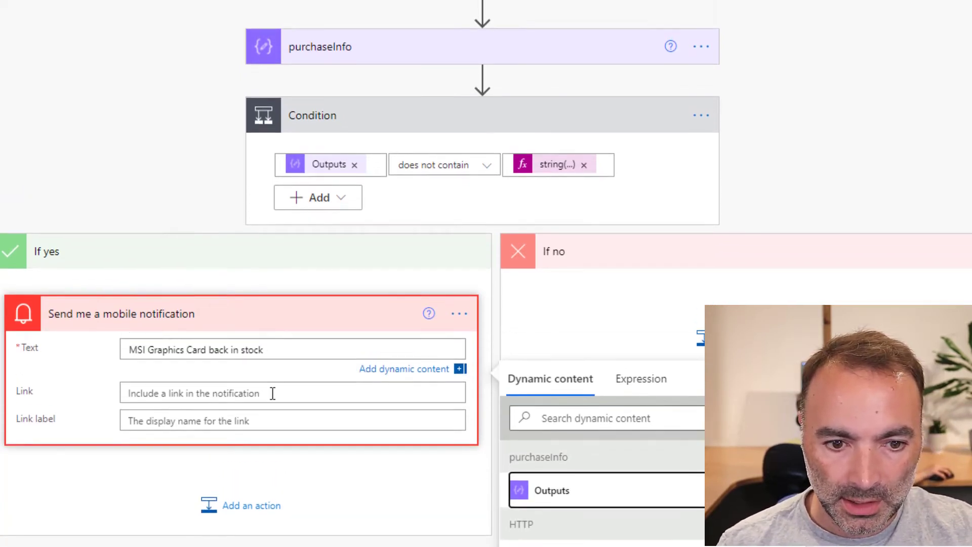
Insert a new action directly after the Recurrence trigger
click(299, 355)
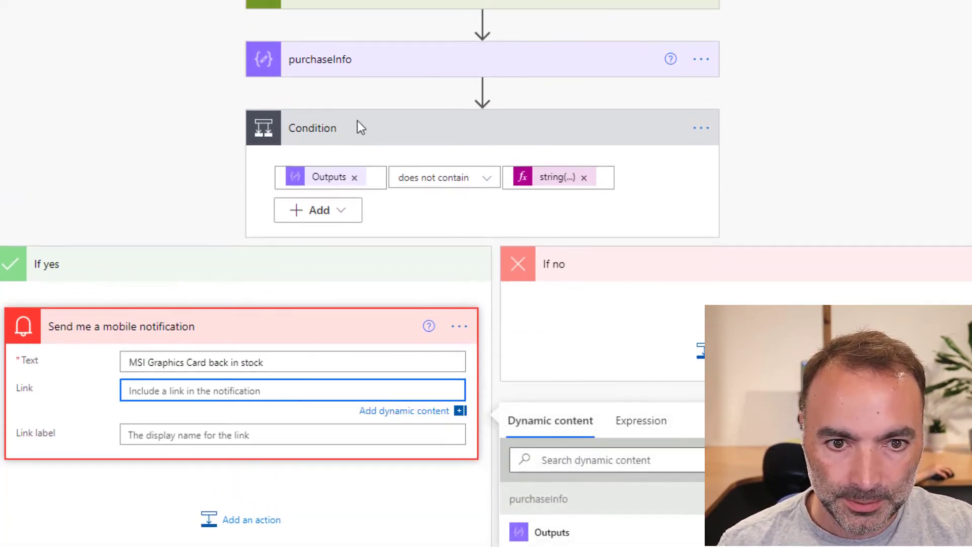
click(516, 2)
click(538, 21)
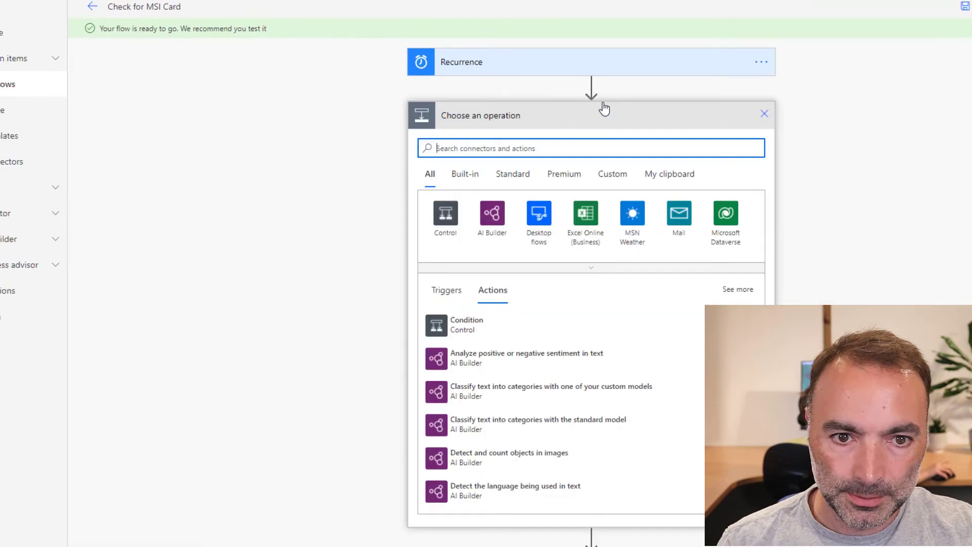
Add a Compose action after Recurrence and rename it 'link'
text(compose)
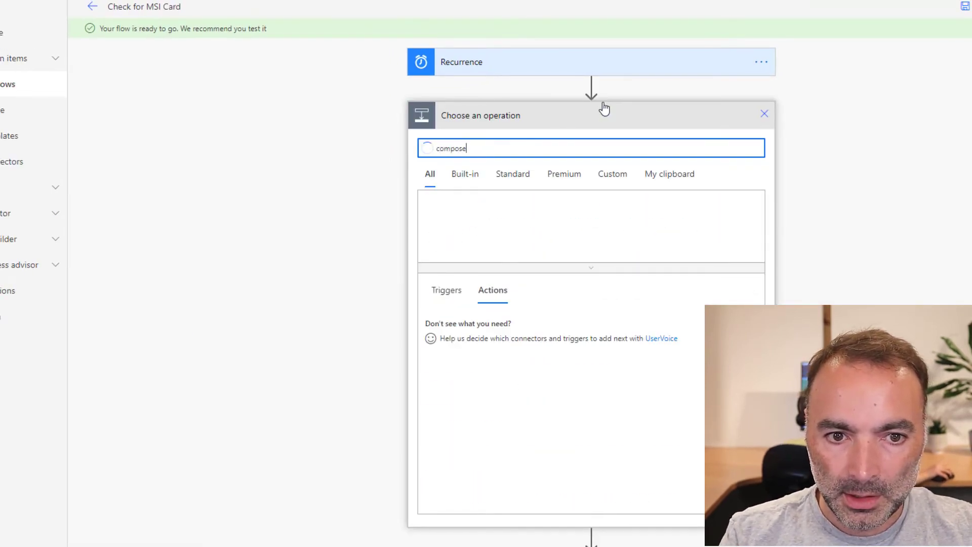
click(463, 321)
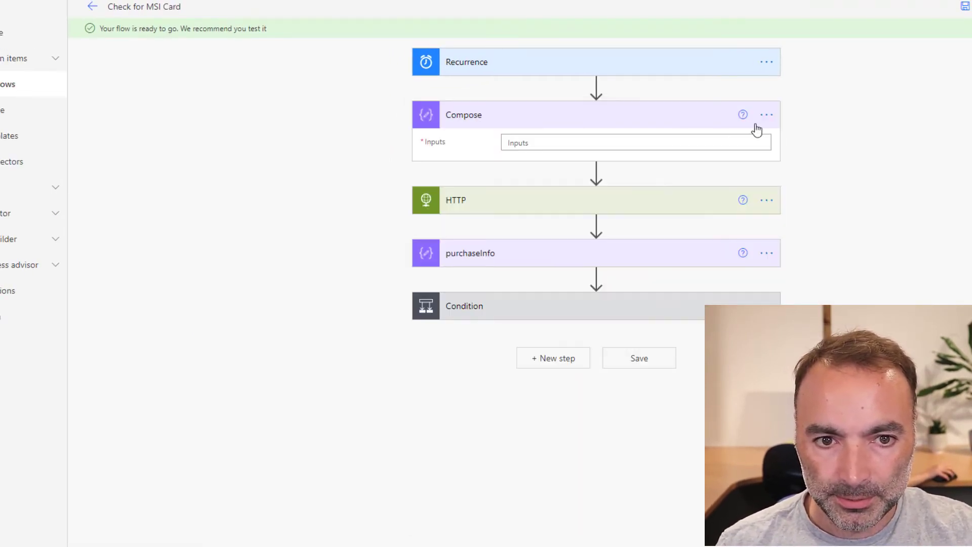
click(766, 114)
click(819, 135)
key(BackSpace)
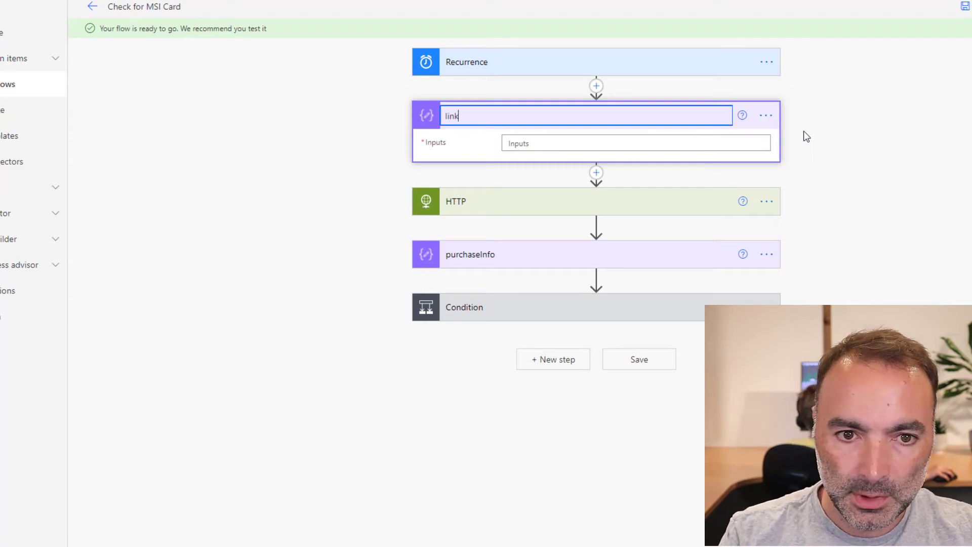
key(Return)
Move the ebuyer.com product URL into link's Inputs and set the HTTP URI to link's Outputs
click(649, 210)
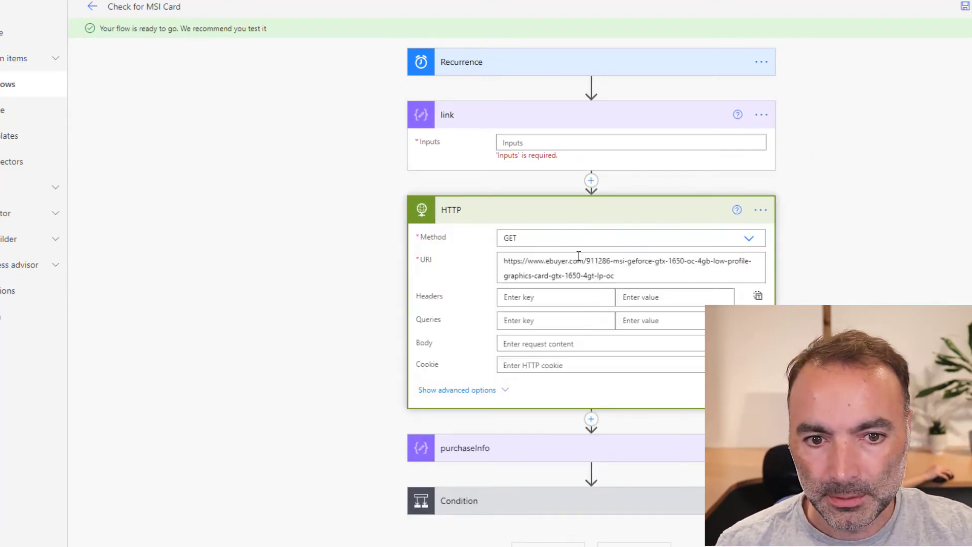
triple_click(635, 276)
key(ctrl+c)
click(513, 143)
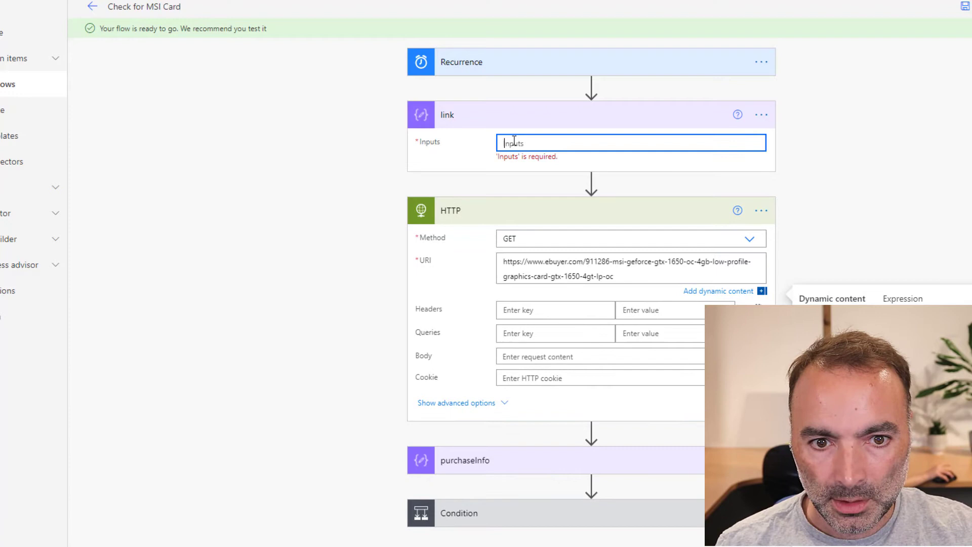
key(ctrl+v)
triple_click(601, 276)
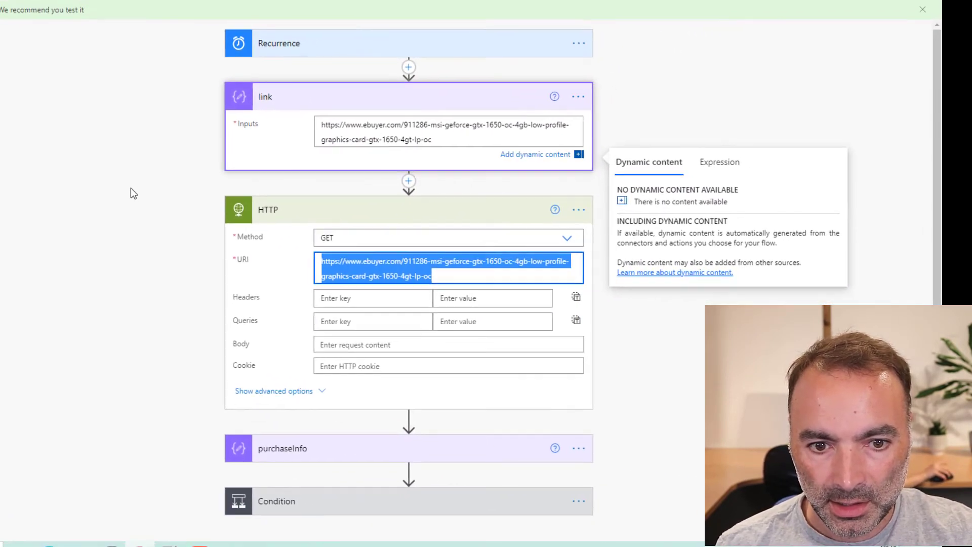
key(BackSpace)
click(639, 357)
scroll(497, 265, down, 1)
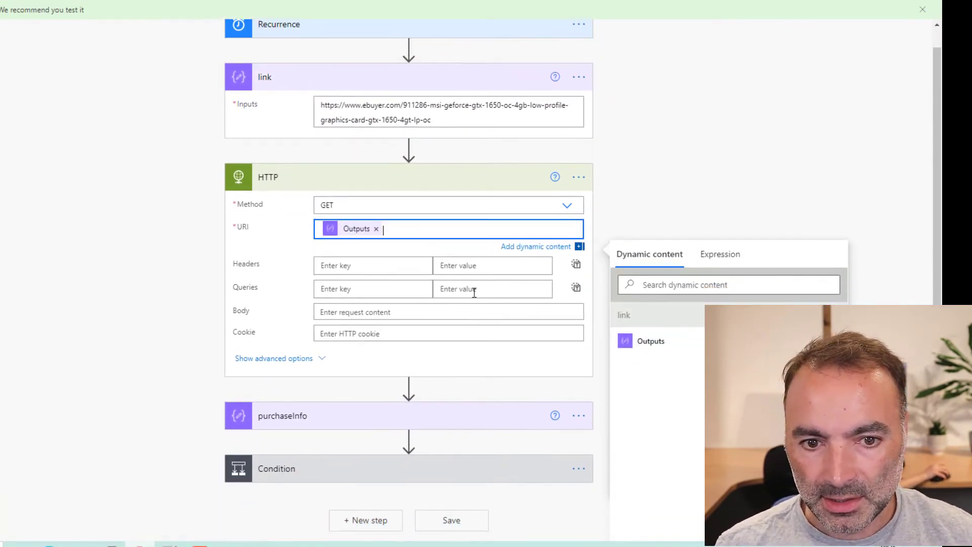
click(340, 481)
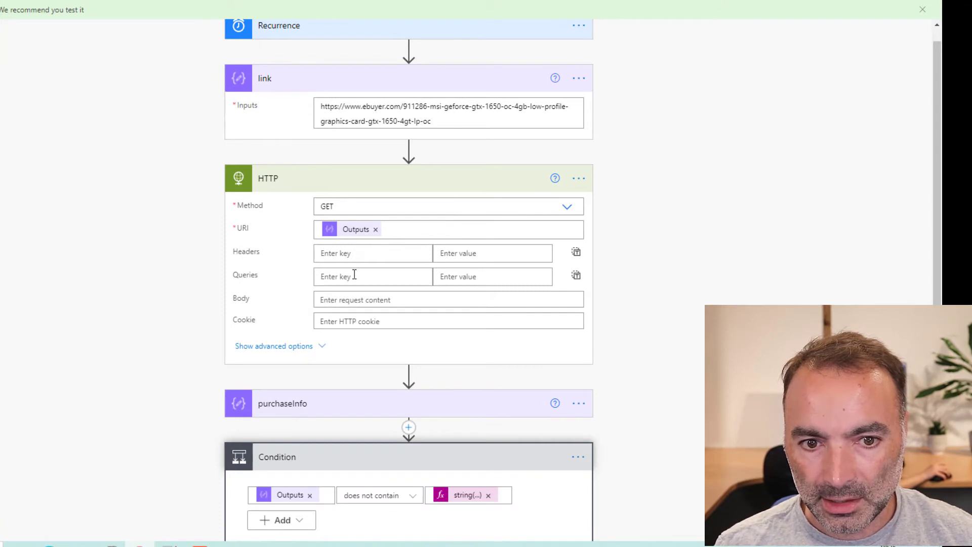
scroll(354, 274, down, 4)
scroll(329, 59, up, 1)
scroll(306, 304, down, 2)
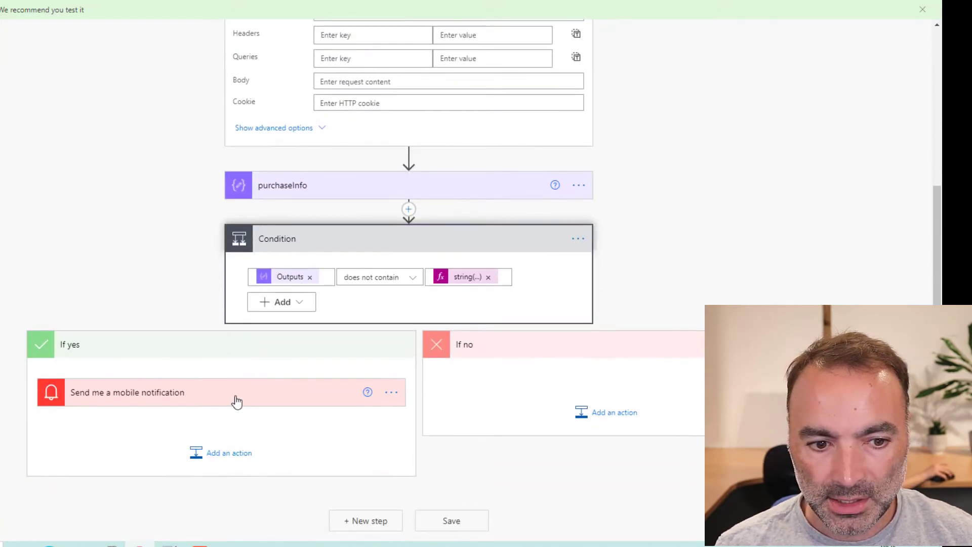
Set the in-stock notification's Link to link's Outputs
click(236, 401)
scroll(213, 384, down, 2)
click(164, 366)
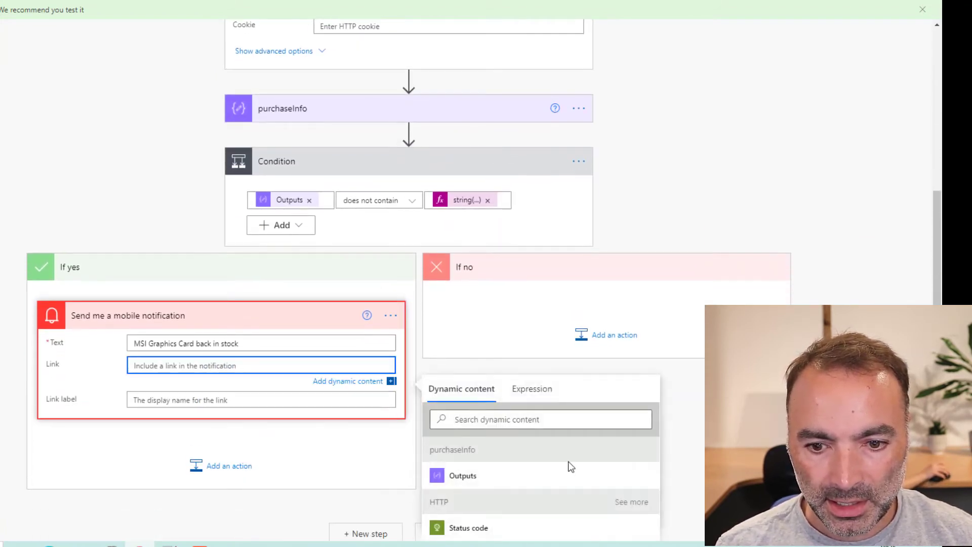
scroll(515, 475, down, 3)
click(497, 451)
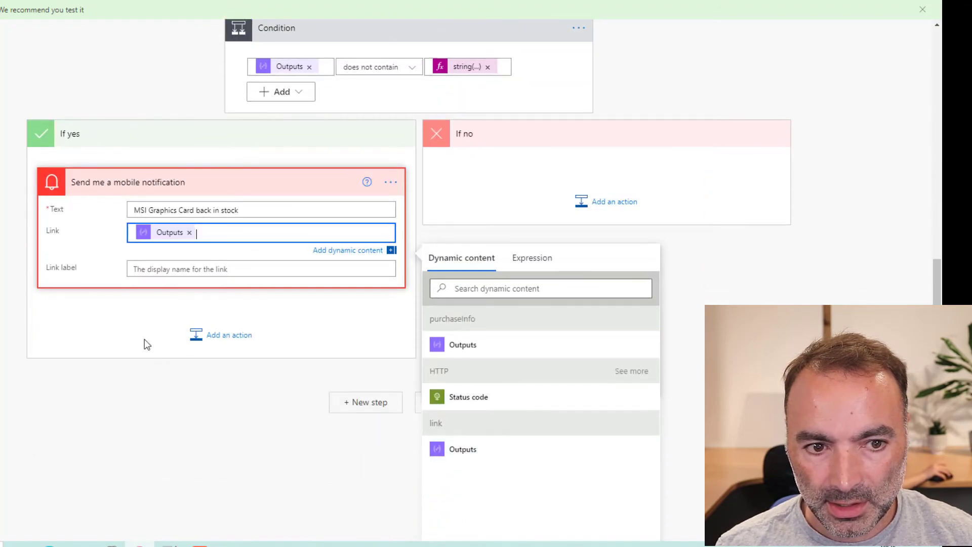
Enter 'Go and buy it now!' as the notification's link label
click(169, 268)
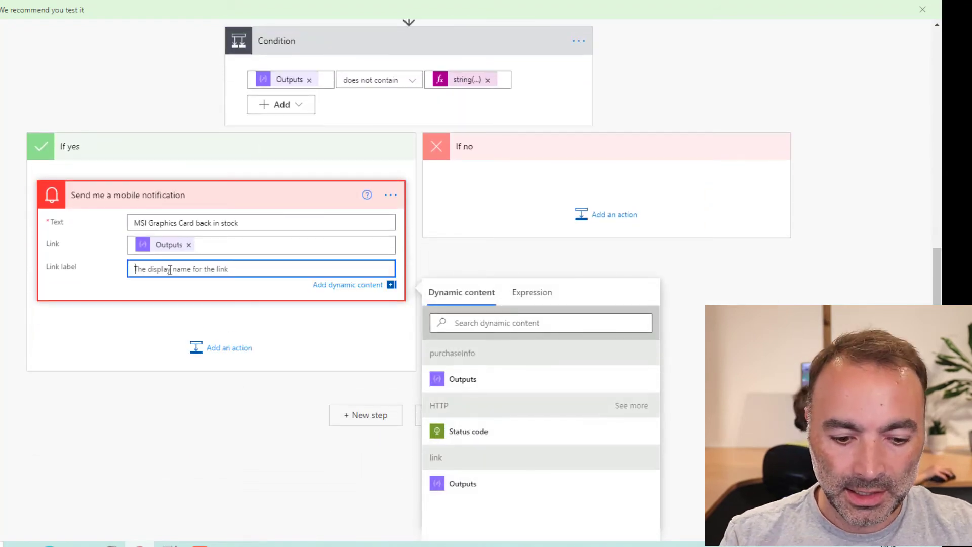
text(MSIO)
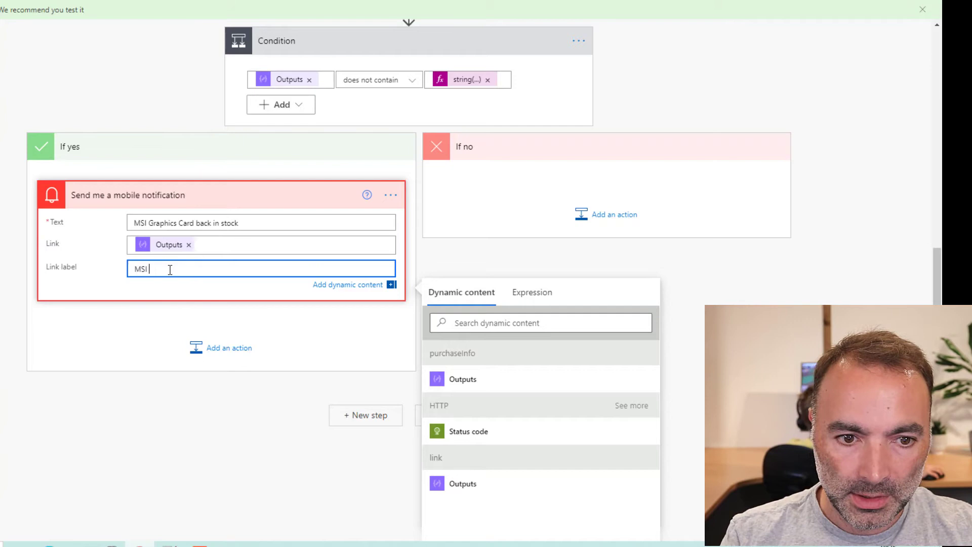
key(BackSpace)
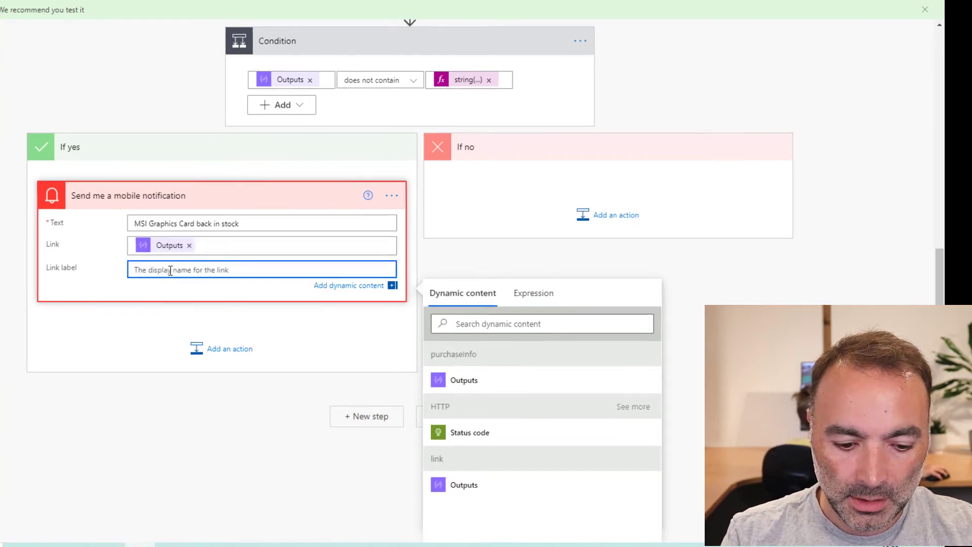
text(Go and buy it now!)
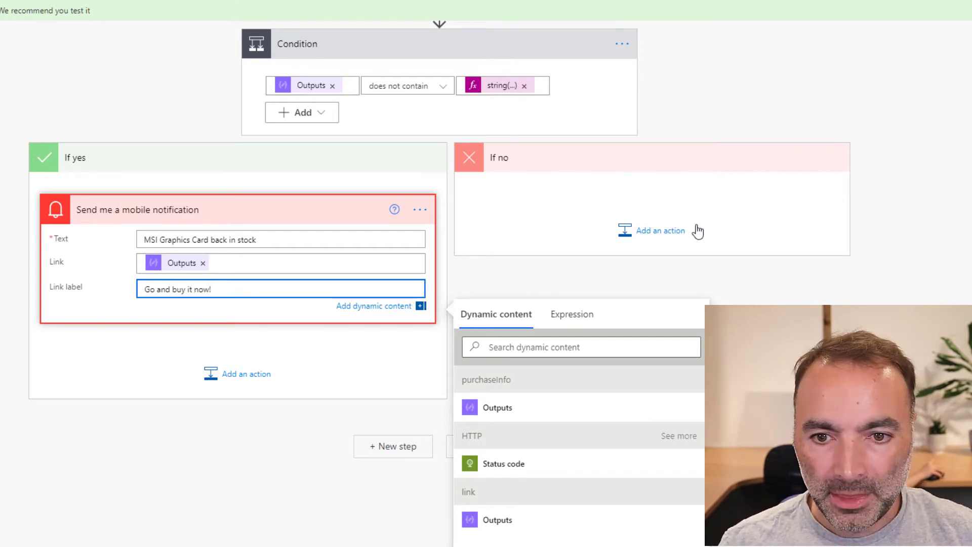
Add a mobile notification to If no with the text 'MSI Card Still out of stock'
click(674, 230)
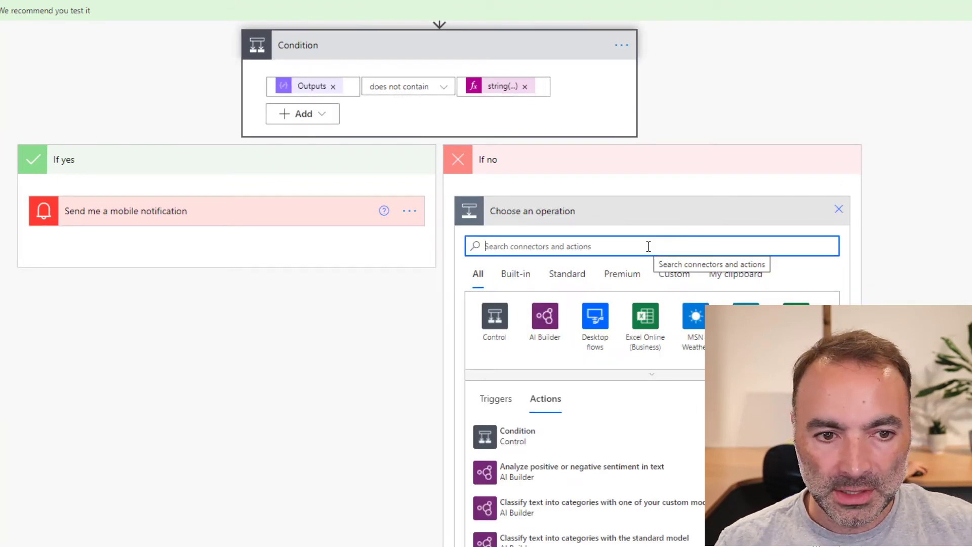
text(send me)
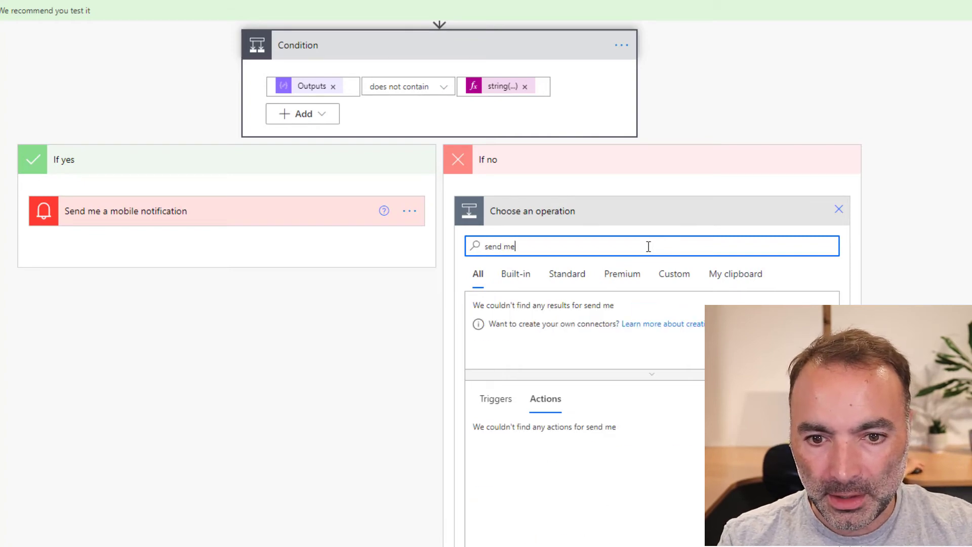
click(565, 510)
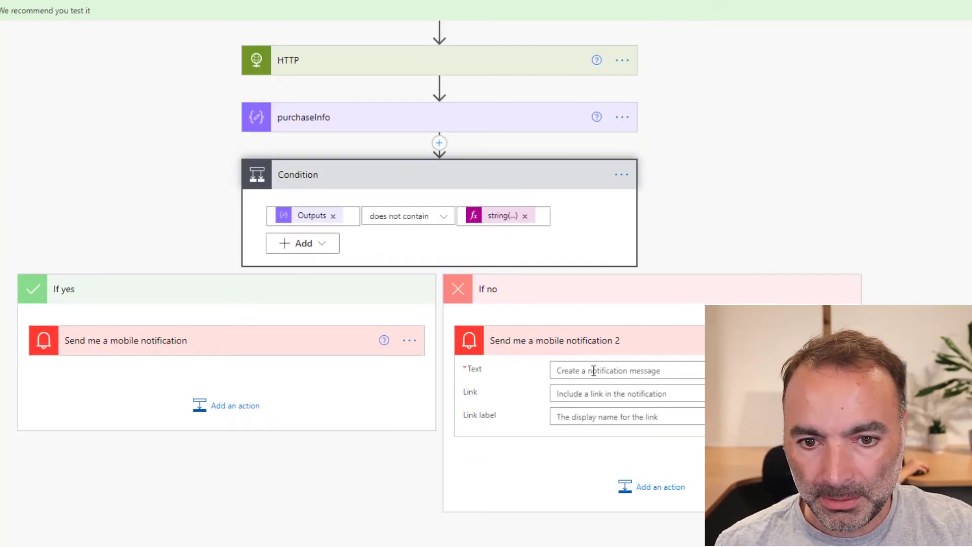
click(584, 374)
text(MSIO)
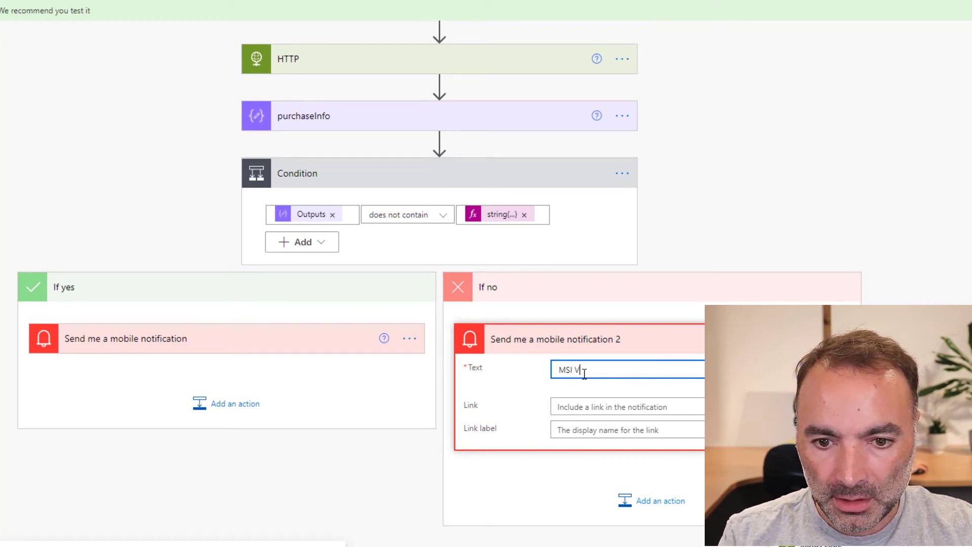
text(ard St)
text(ill)
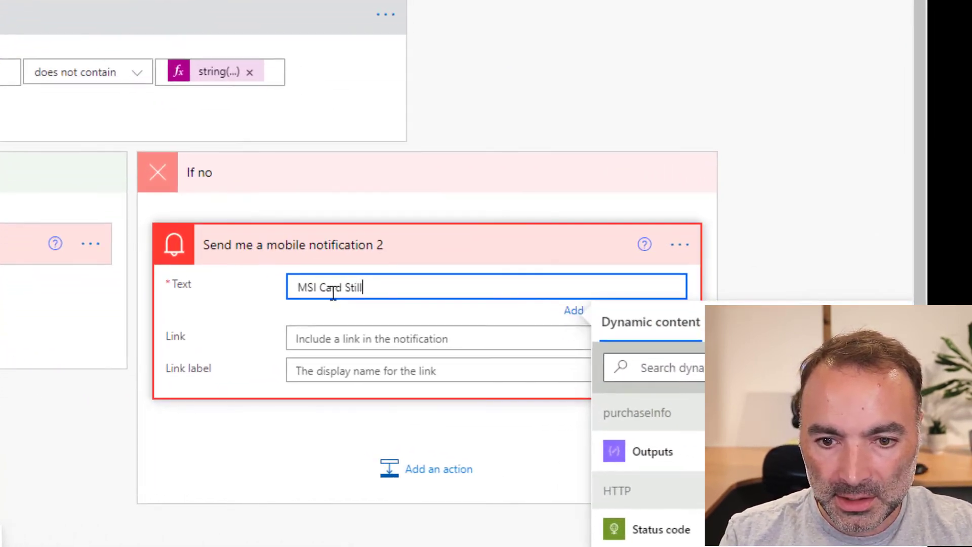
text( out of stock)
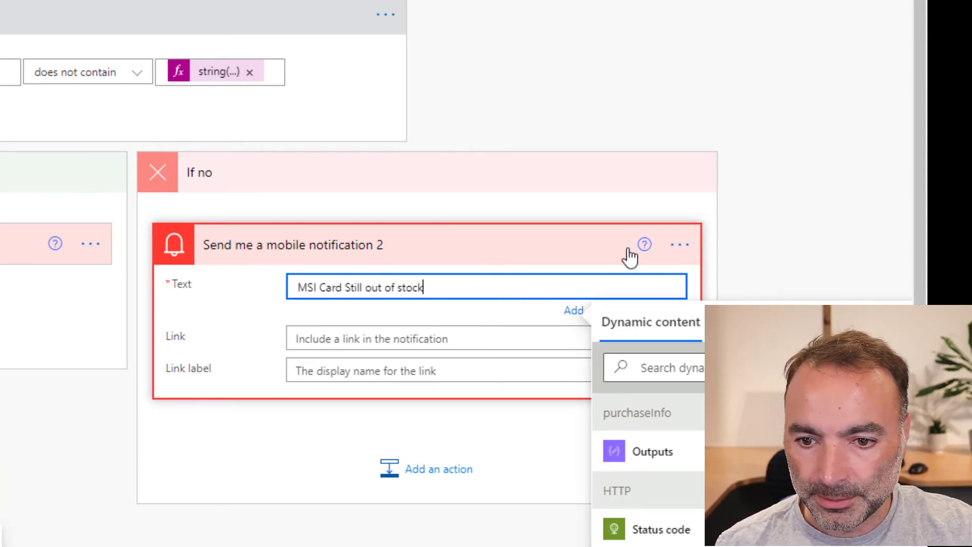
click(90, 244)
Rename the yes-branch notification to 'in Stock notification'
click(200, 260)
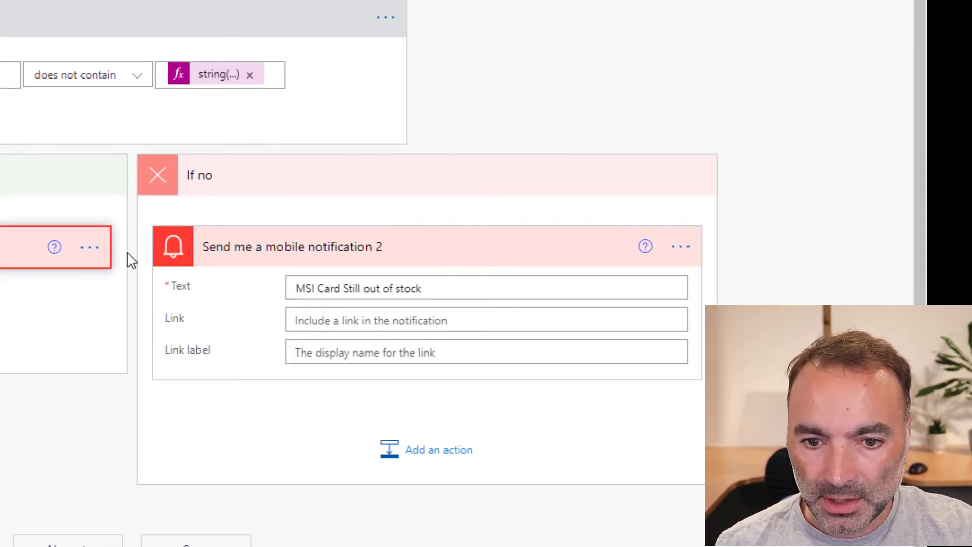
click(90, 244)
click(171, 274)
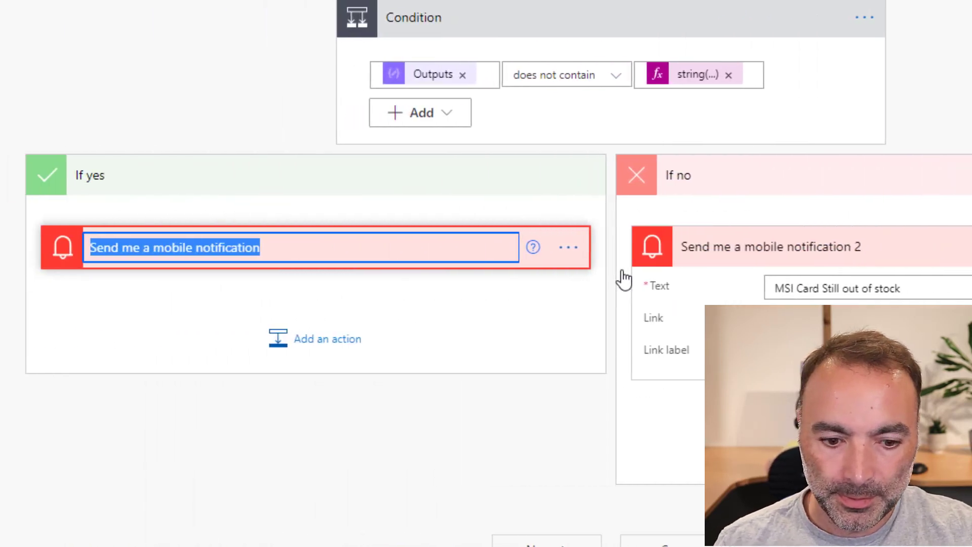
text(in Stock not)
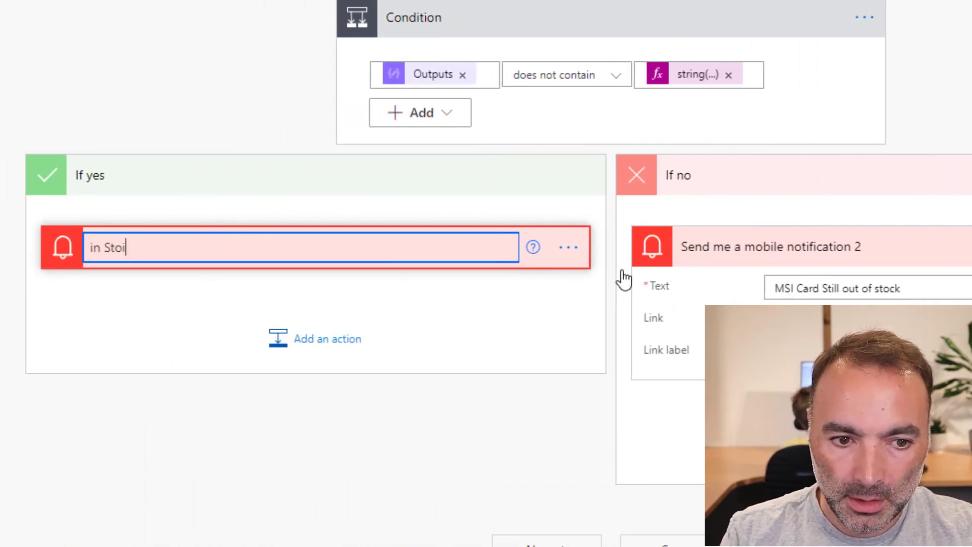
text(ification)
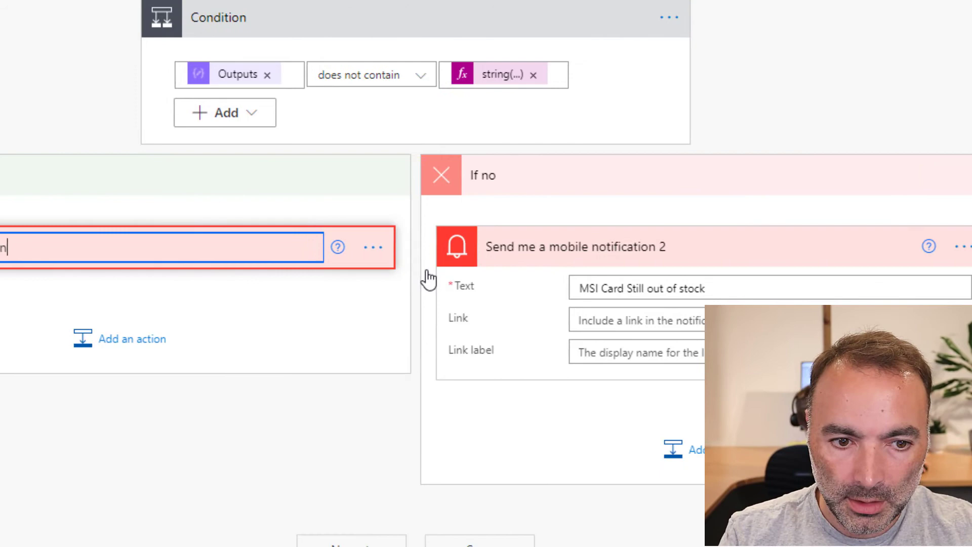
Rename the no-branch notification to 'No Stock'
click(908, 246)
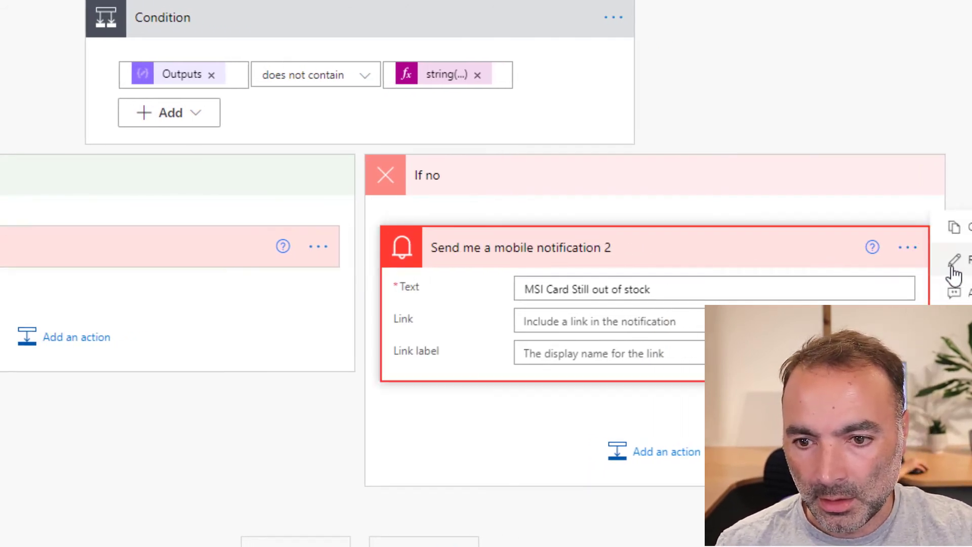
click(948, 275)
text(No Stock)
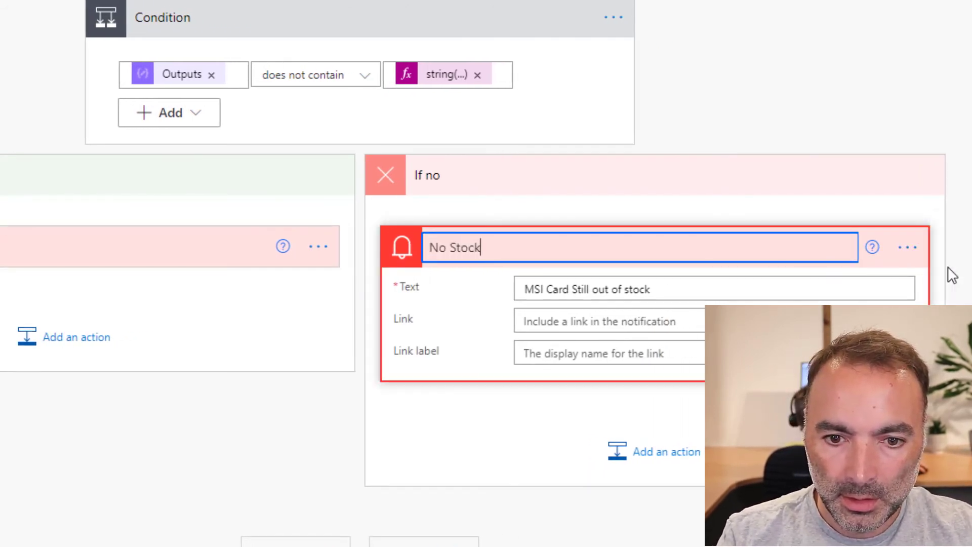
key(Return)
scroll(174, 235, up, 3)
click(248, 324)
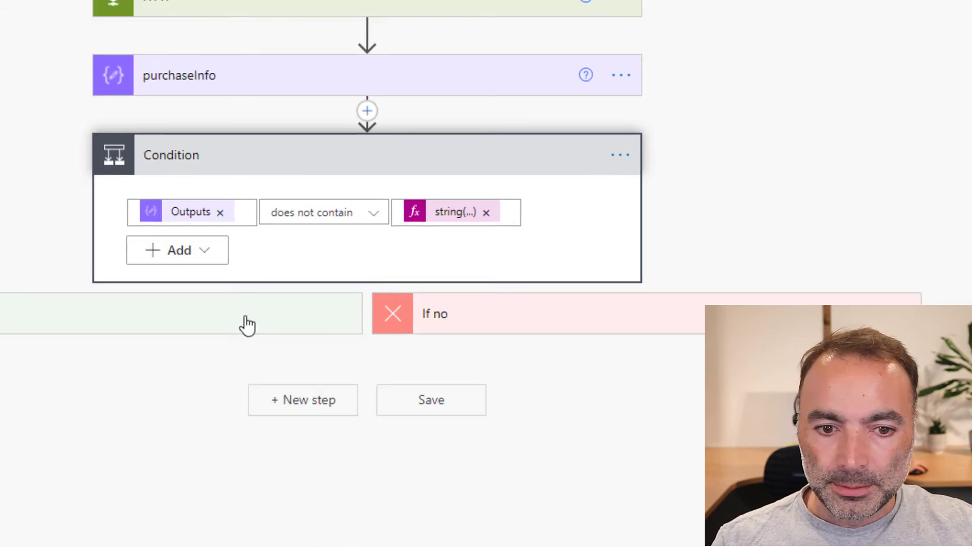
Save the Check for MSI Card flow and launch a test run
click(430, 399)
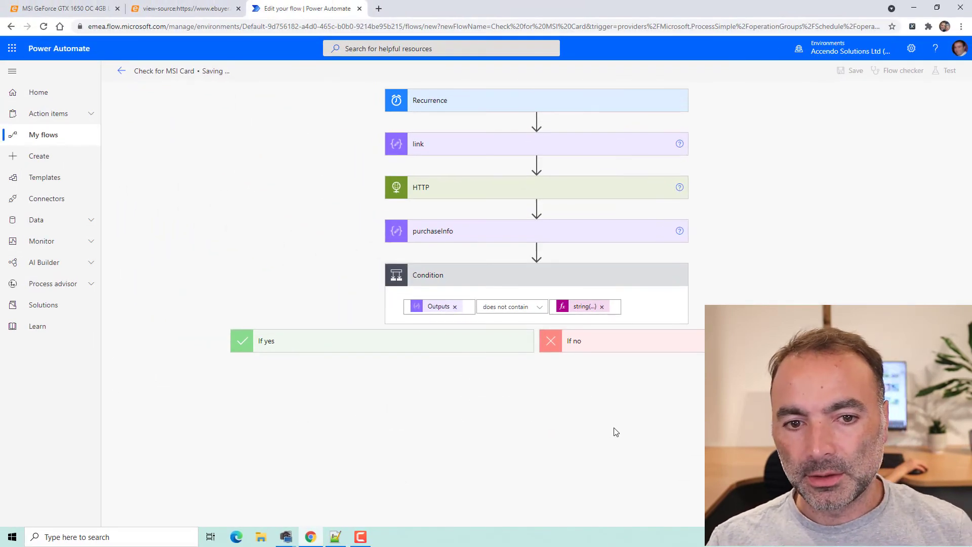
click(504, 343)
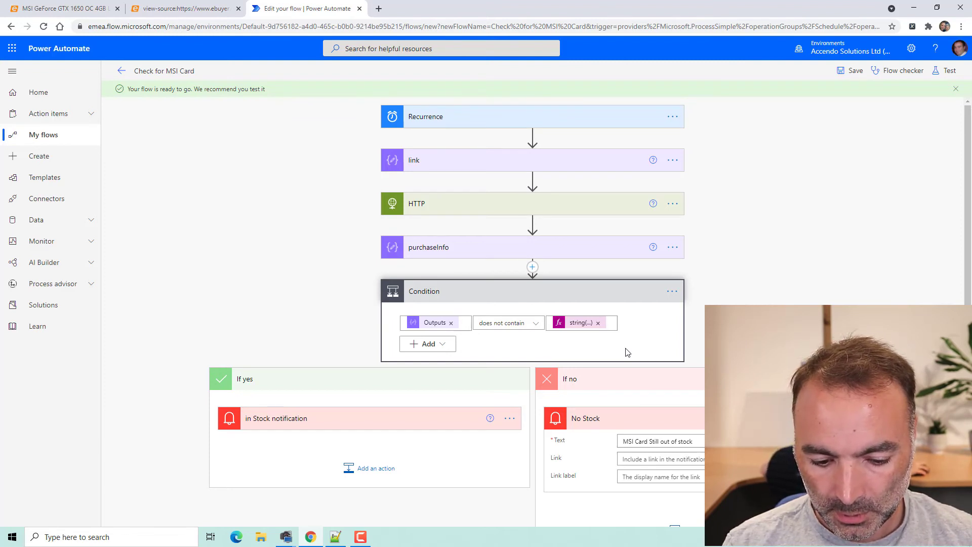
click(950, 70)
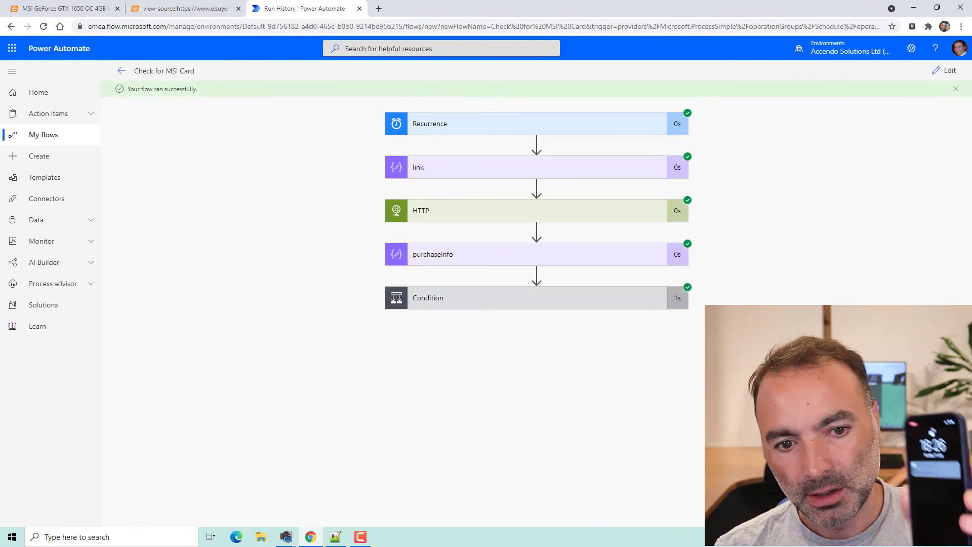
Review the Condition and No Stock notification run results, then return to editing
click(517, 303)
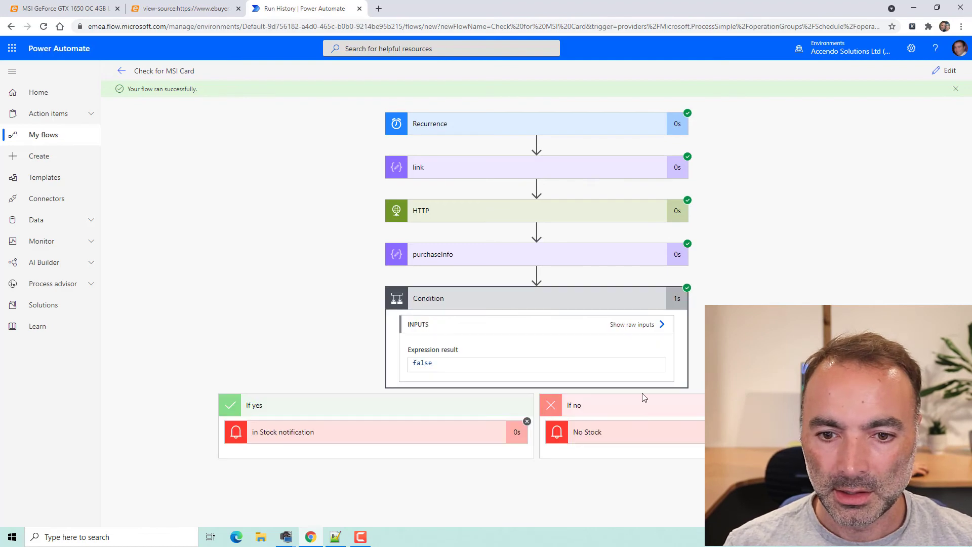
click(650, 437)
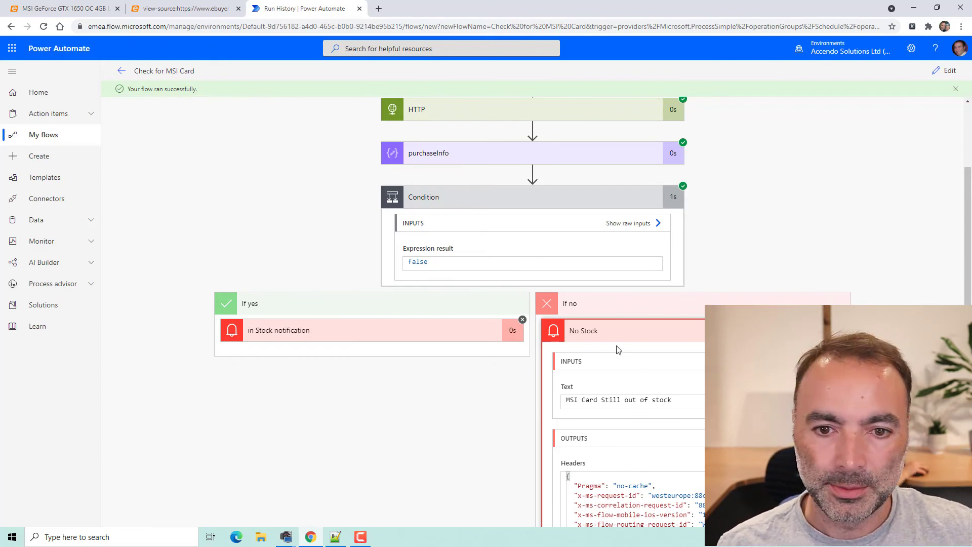
click(942, 71)
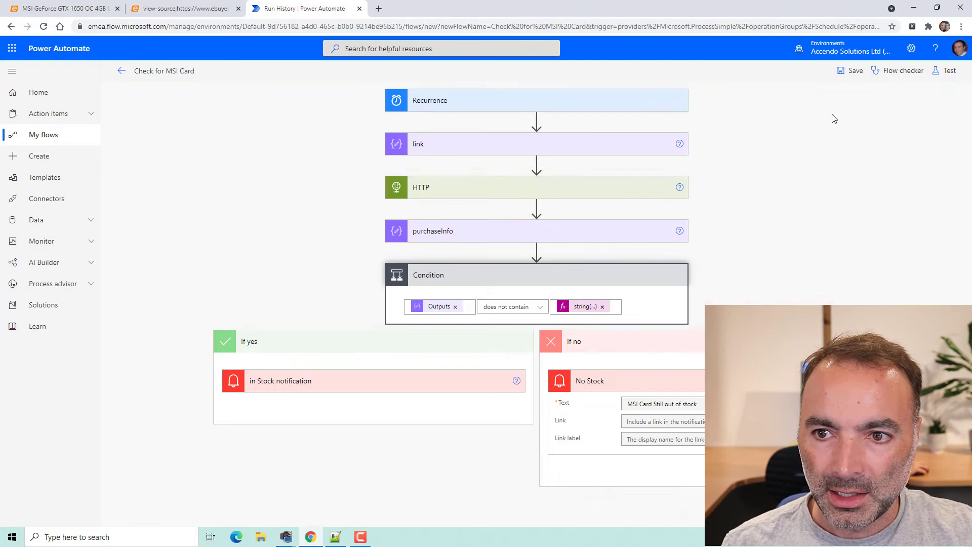
Change the Condition operator from 'does not contain' to 'contains' and save the flow
click(503, 307)
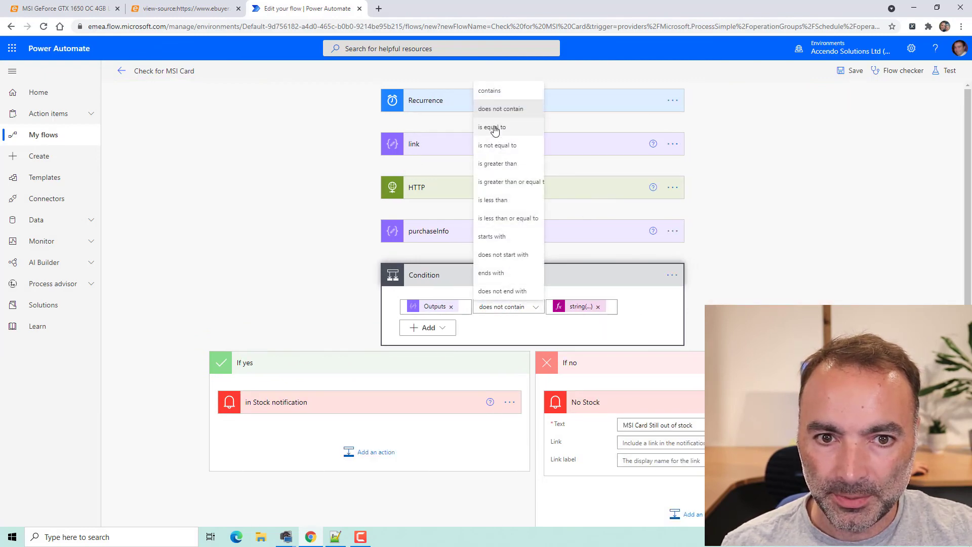
click(489, 91)
click(846, 71)
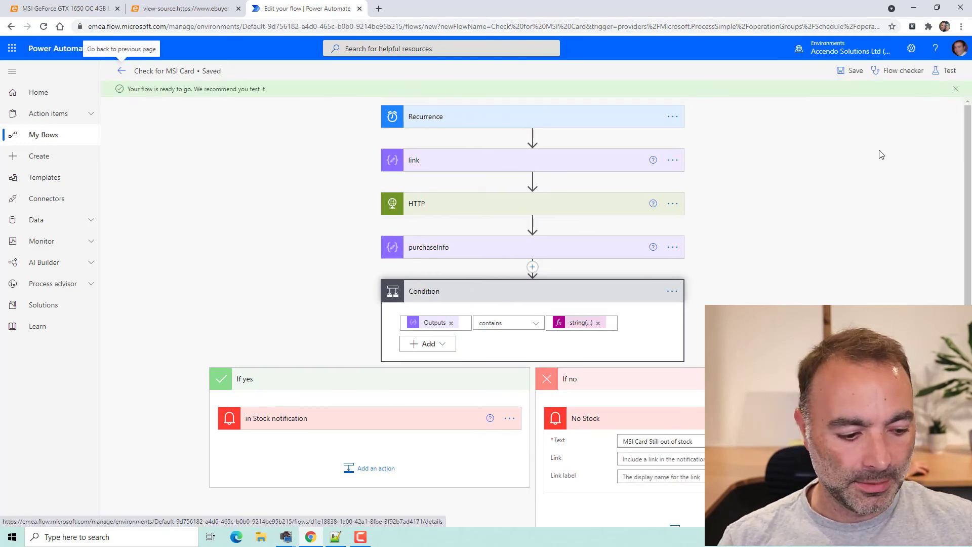
Open the Test panel to re-run the revised flow manually
click(945, 71)
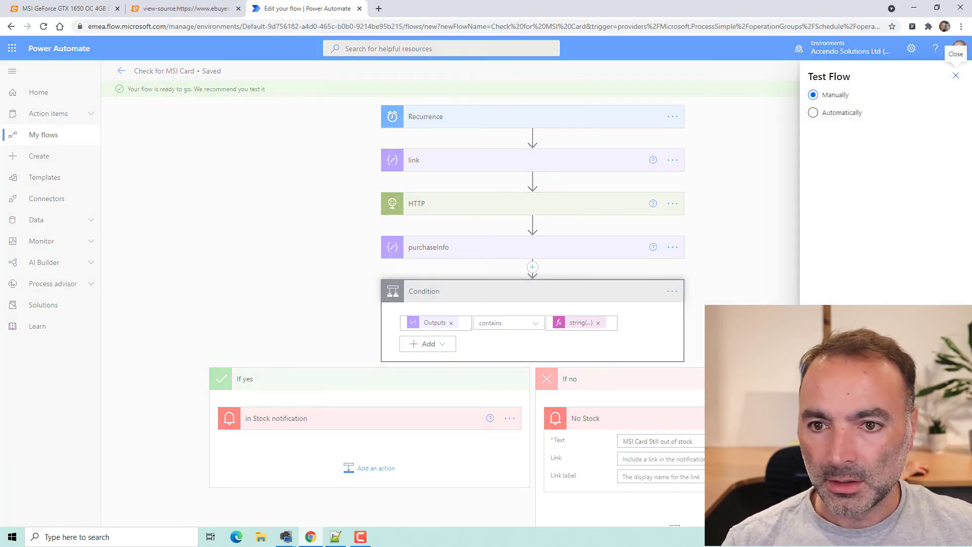